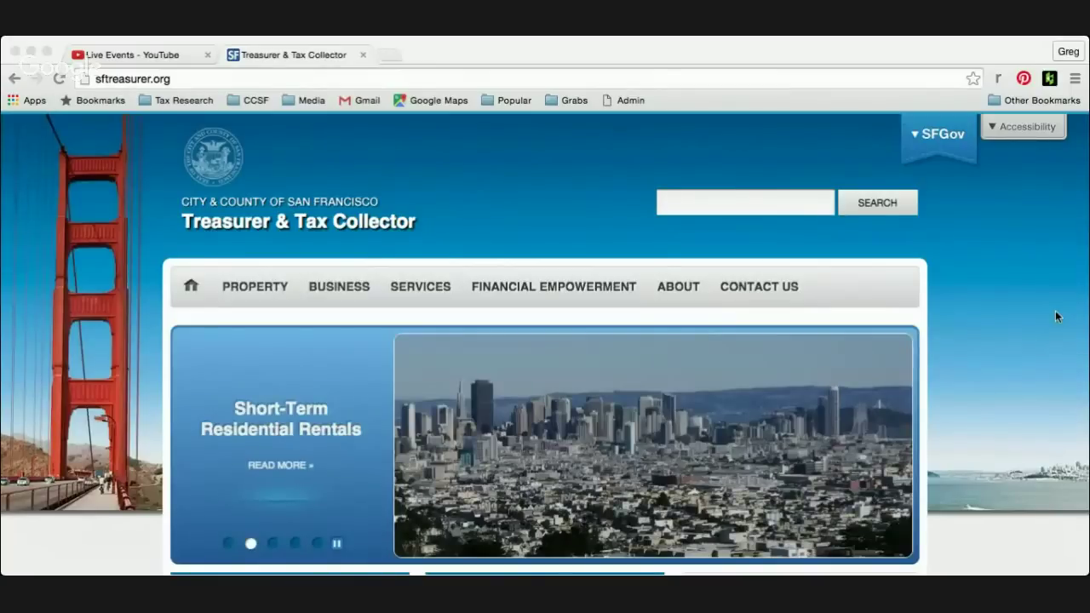
# - Open the 'File Online: Gross Receipts Tax & Payroll Expense' news item and scroll to ENTER FILING
pyautogui.scroll(-5, 975, 312)
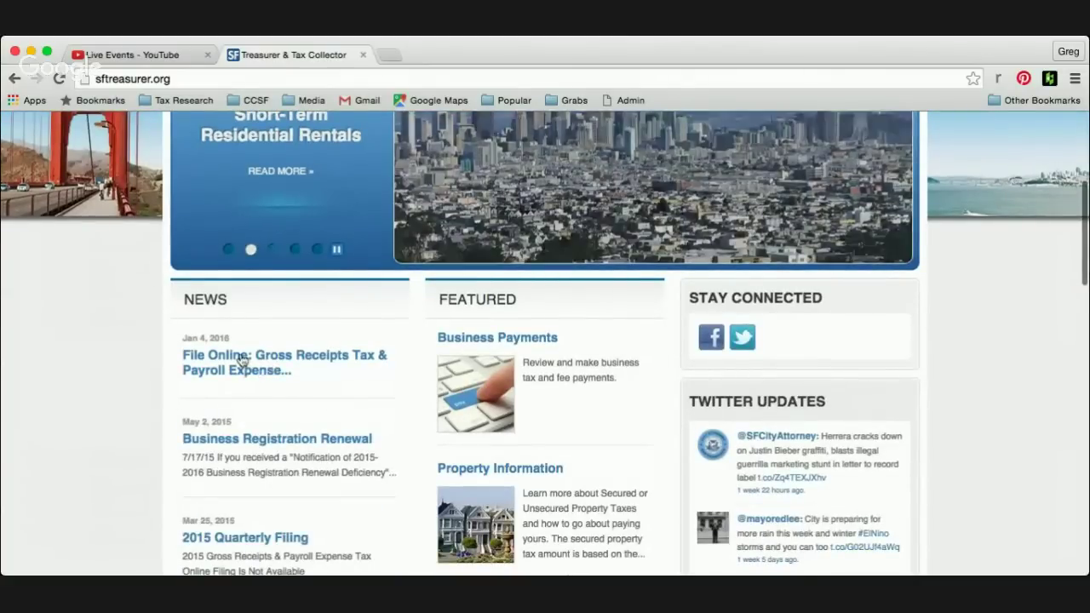
pyautogui.click(270, 363)
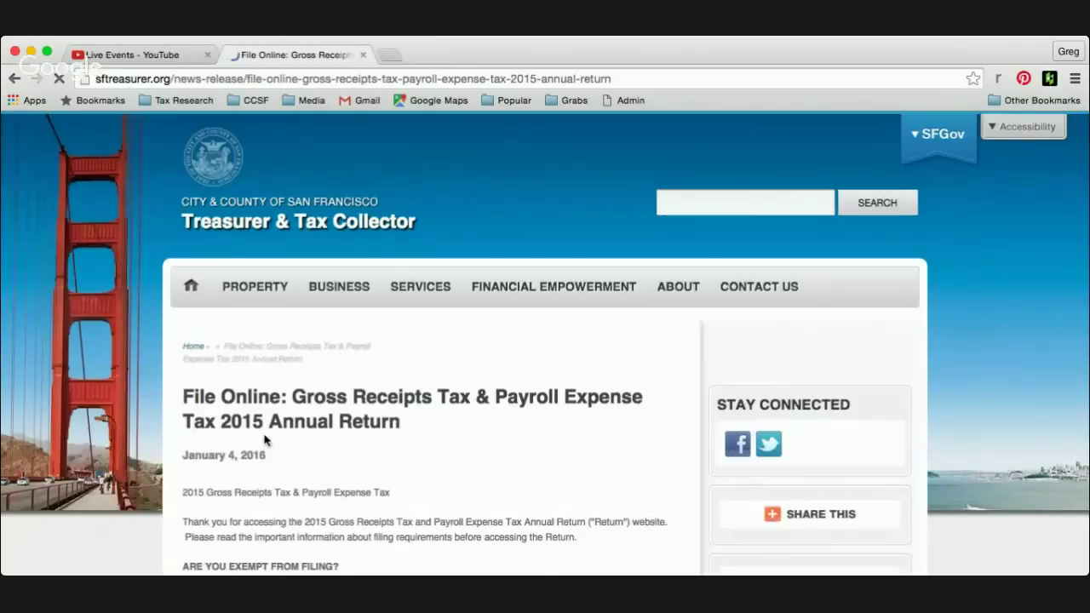
pyautogui.scroll(-1, 351, 450)
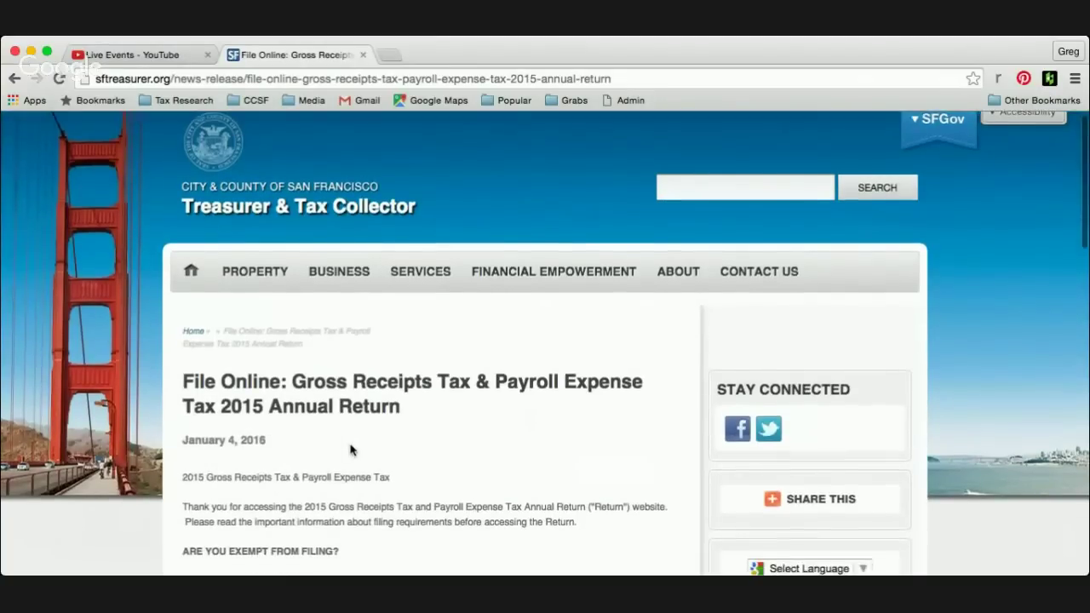
pyautogui.scroll(-5, 351, 450)
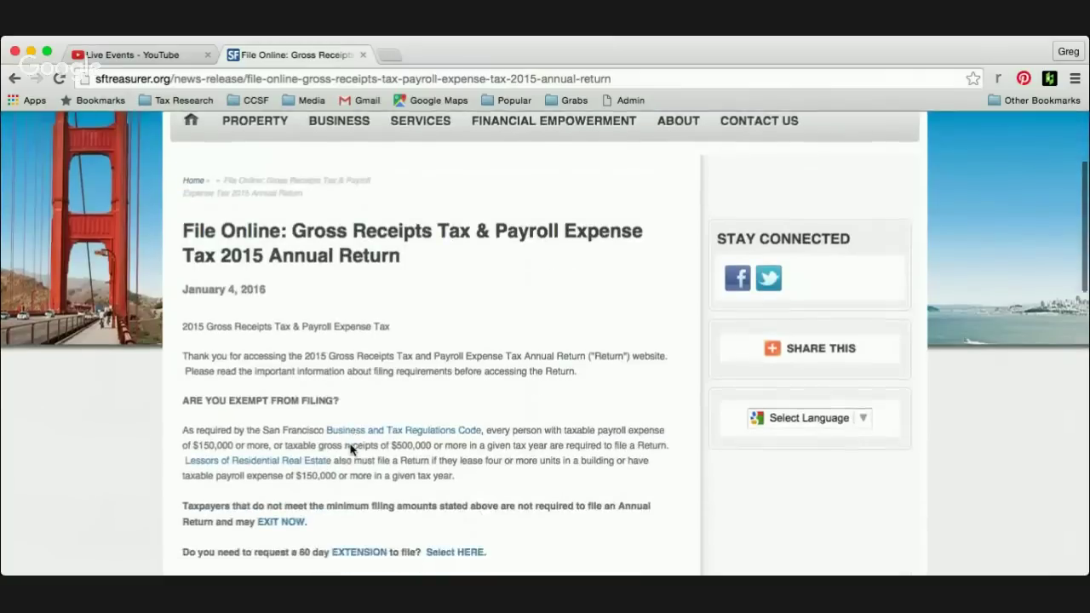
pyautogui.scroll(-1, 351, 447)
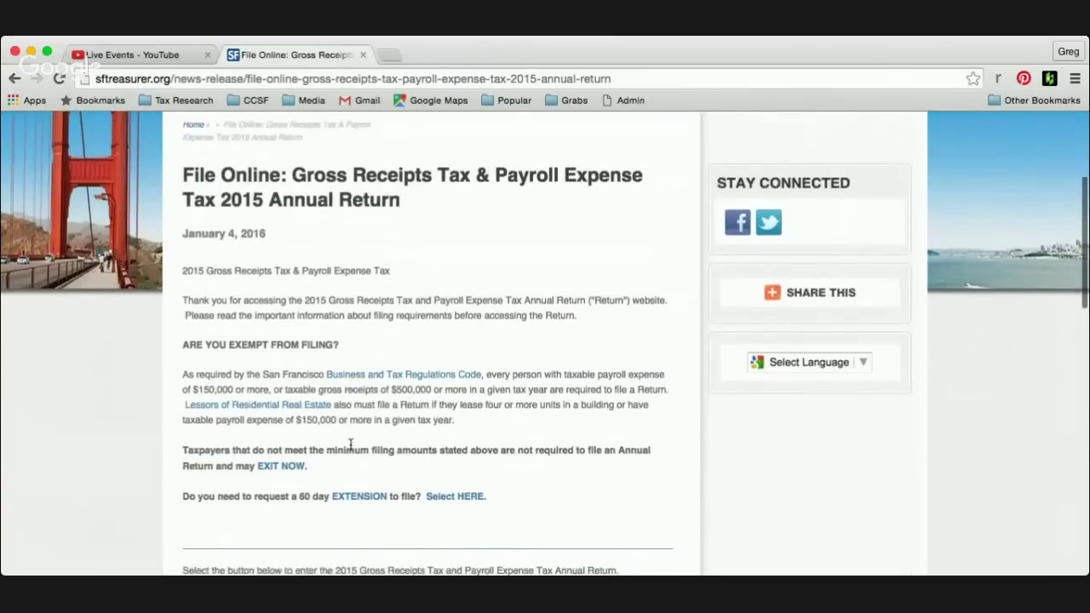
pyautogui.scroll(-2, 351, 449)
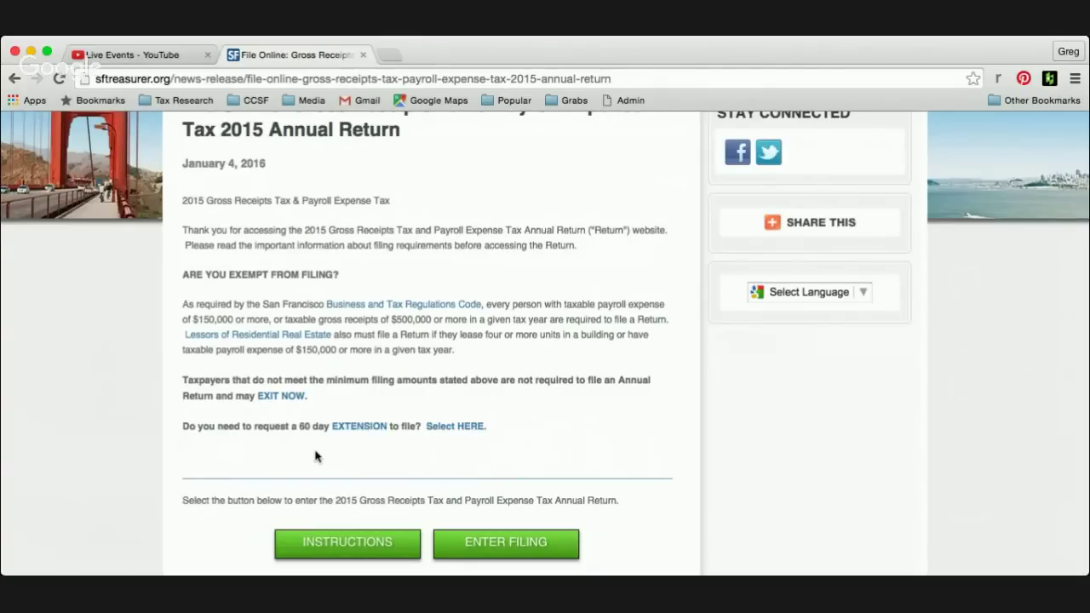
pyautogui.scroll(-1, 315, 456)
pyautogui.scroll(-3, 317, 453)
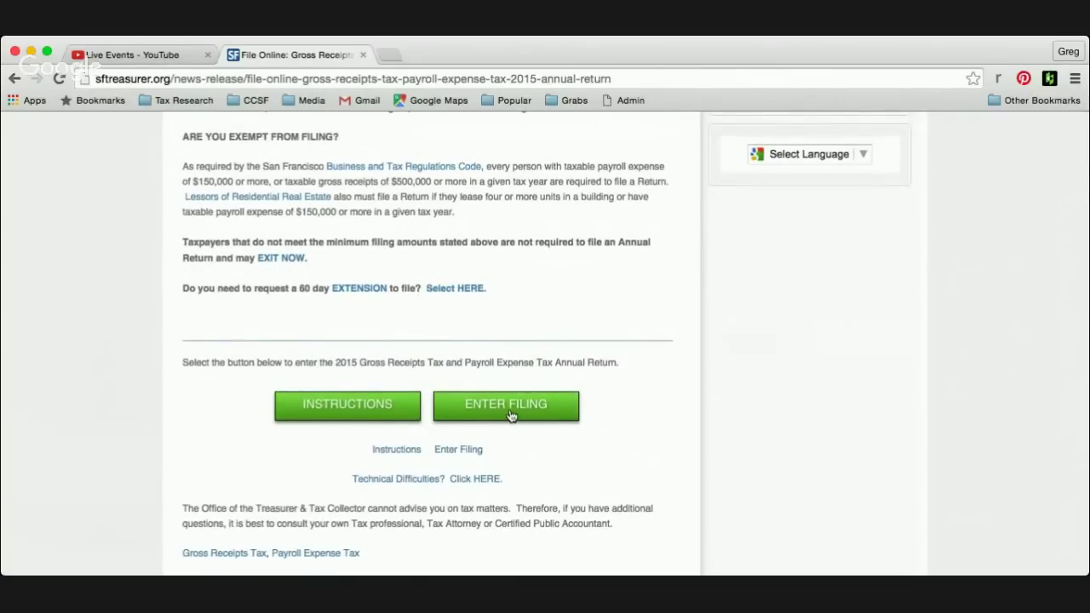
# - Start the 2015 filing and scroll the instructions to the account number, Tax ID and PIN fields
pyautogui.click(510, 414)
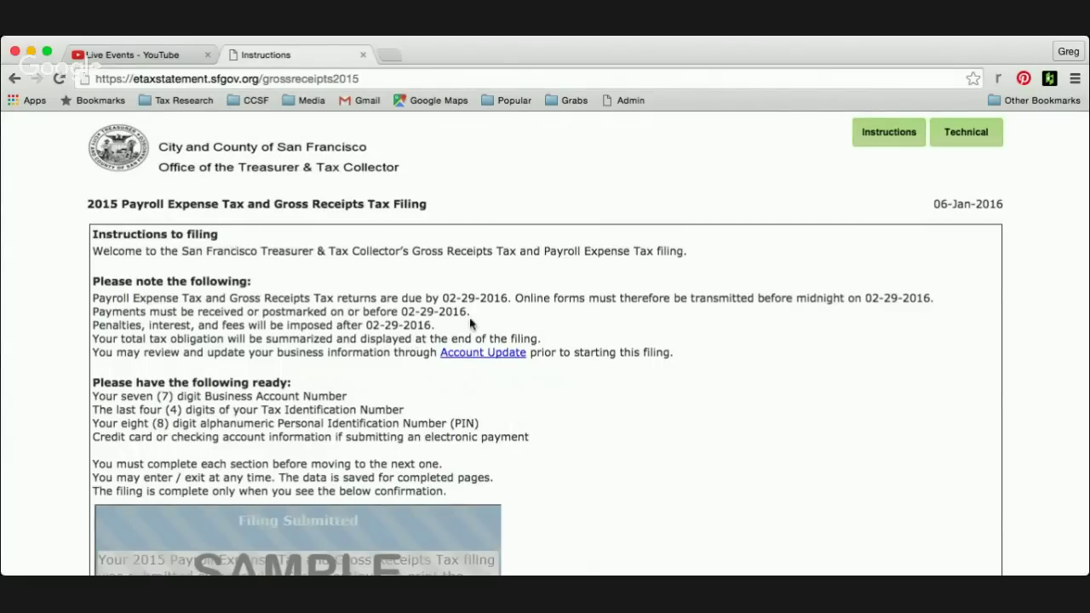
pyautogui.scroll(-2, 407, 404)
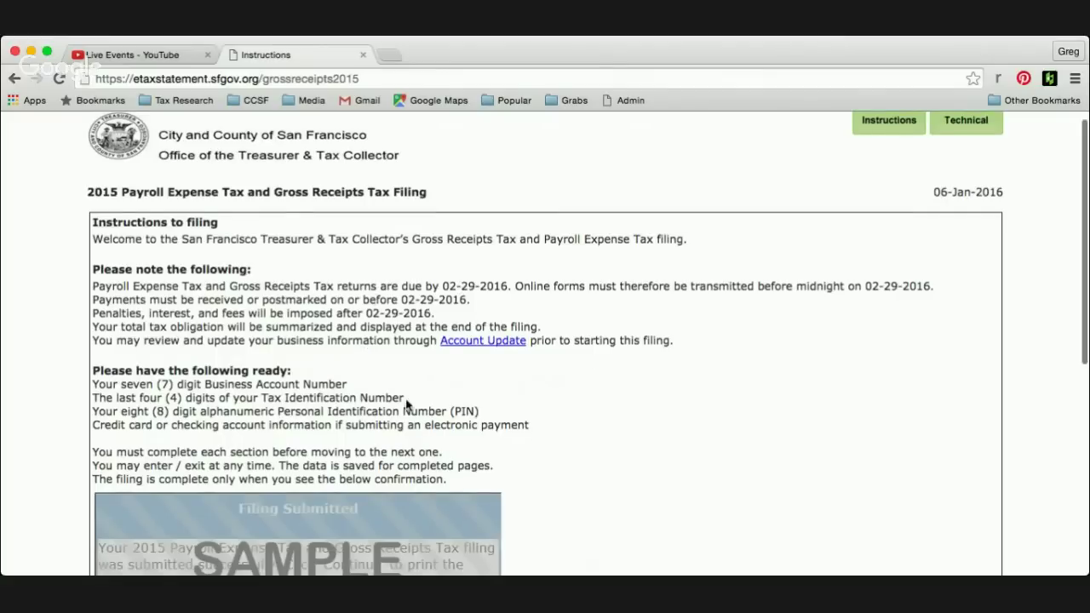
pyautogui.scroll(-1, 407, 399)
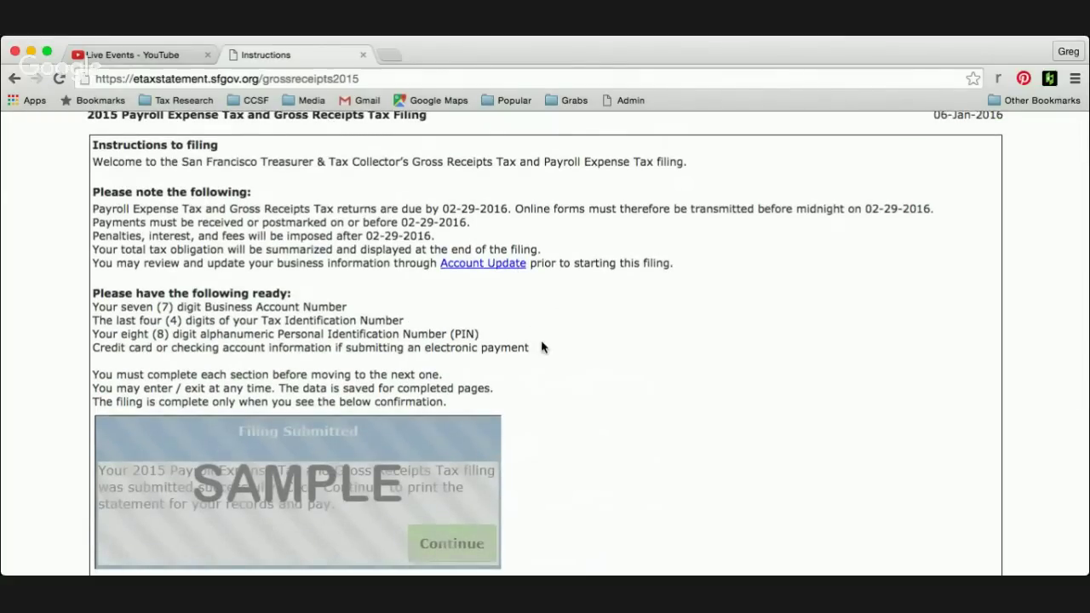
pyautogui.scroll(-2, 542, 347)
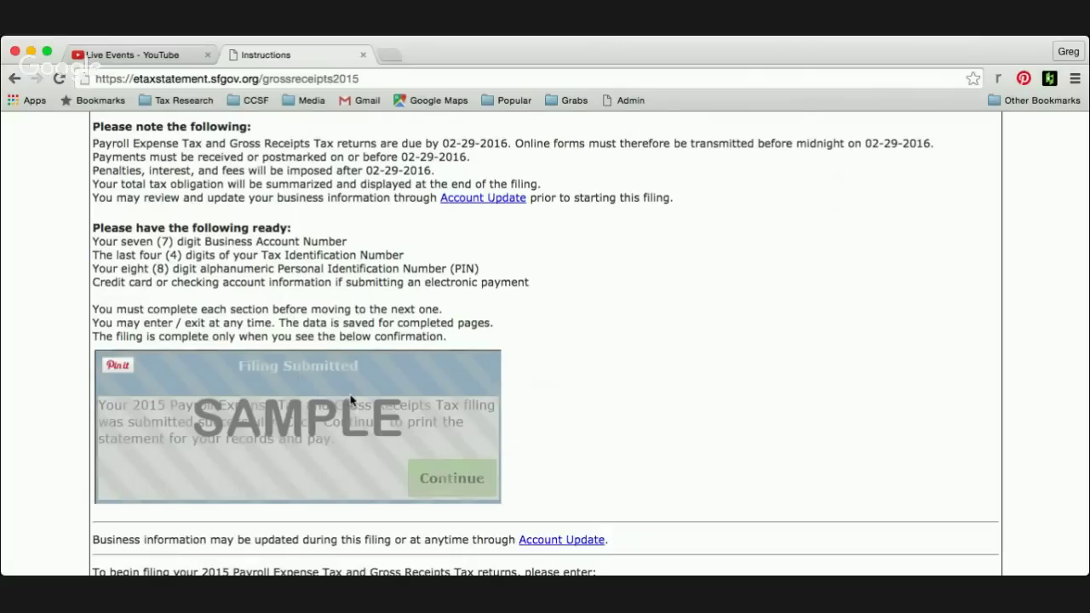
pyautogui.scroll(-1, 663, 465)
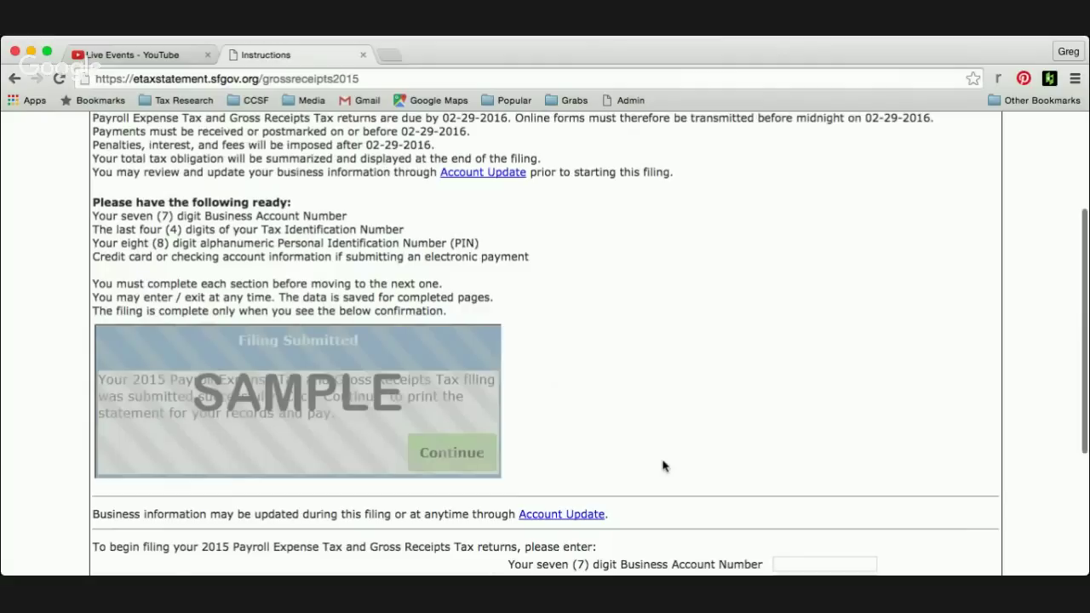
pyautogui.scroll(-5, 663, 466)
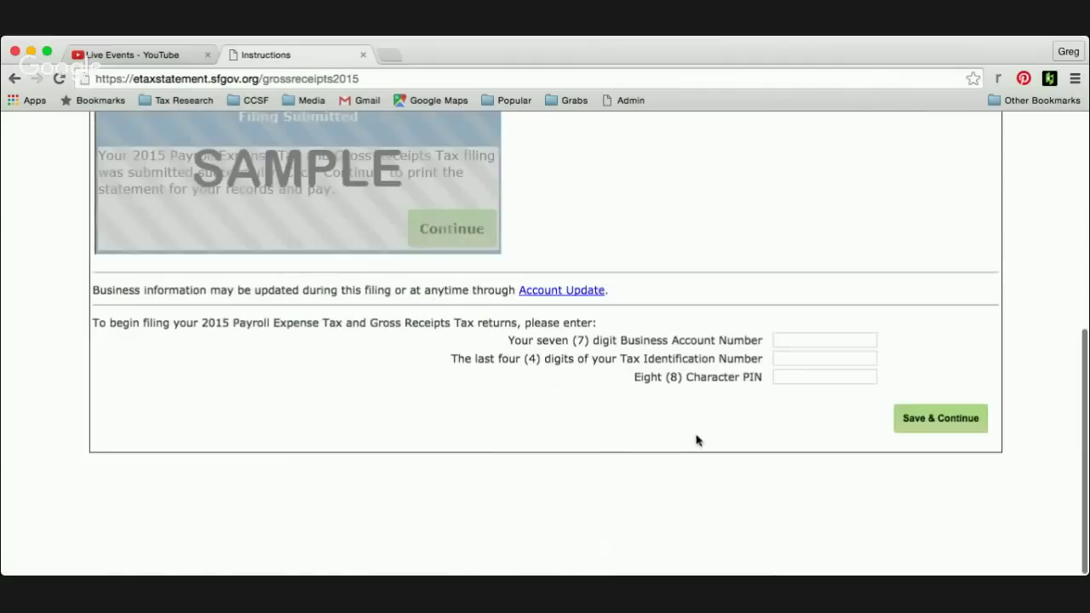
# - Enter the business account number in the sign-in form and move on to the Tax ID digits
pyautogui.click(823, 345)
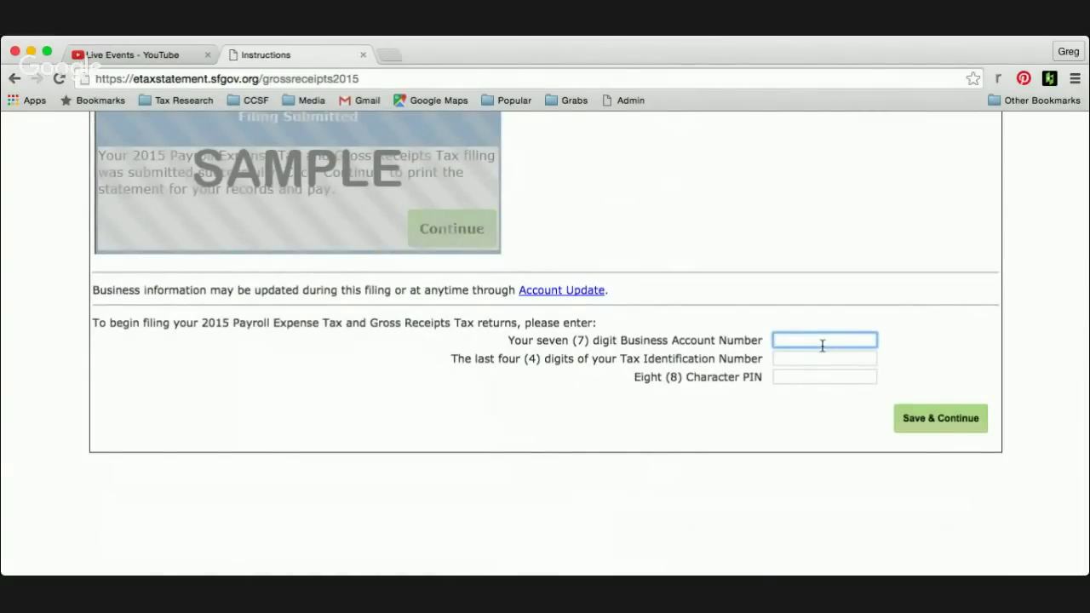
pyautogui.click(789, 355)
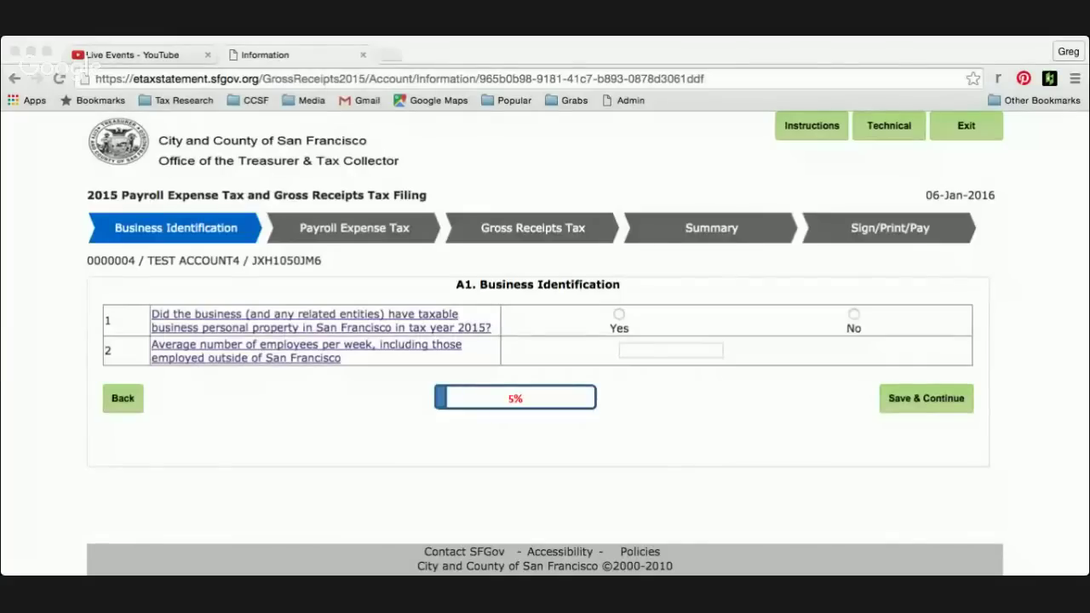
pyautogui.click(1057, 349)
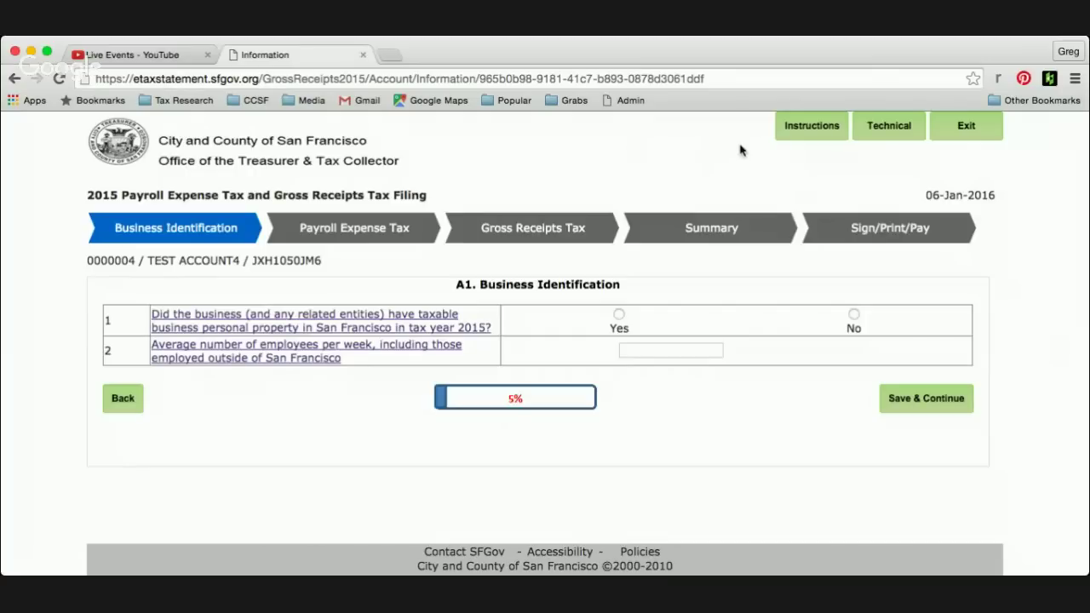
# - Open the 2015 filing instructions and scroll through them
pyautogui.click(814, 128)
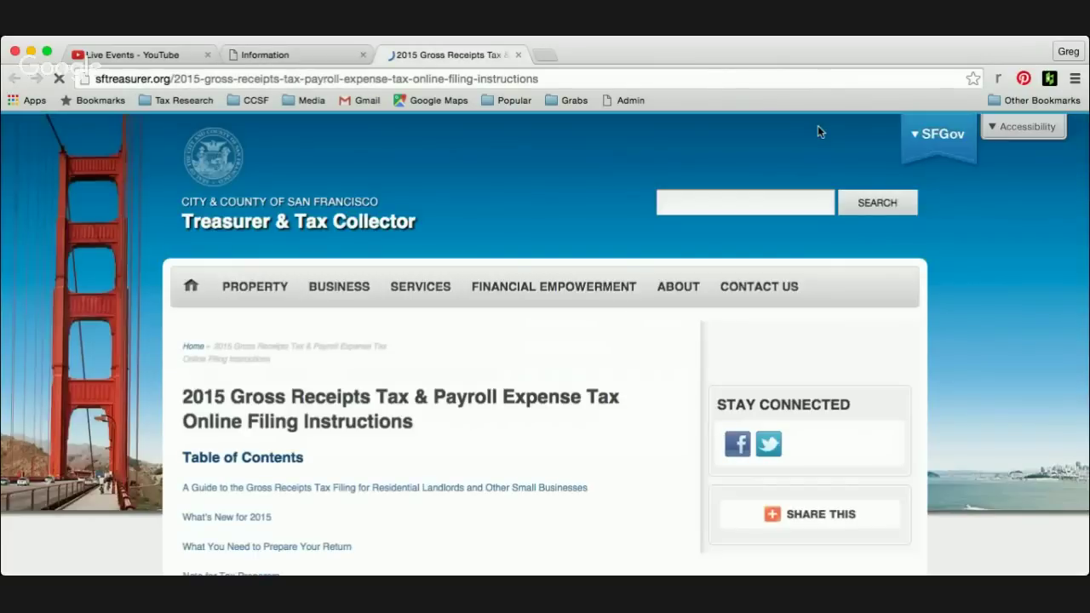
pyautogui.moveTo(545, 285)
pyautogui.scroll(-1, 482, 372)
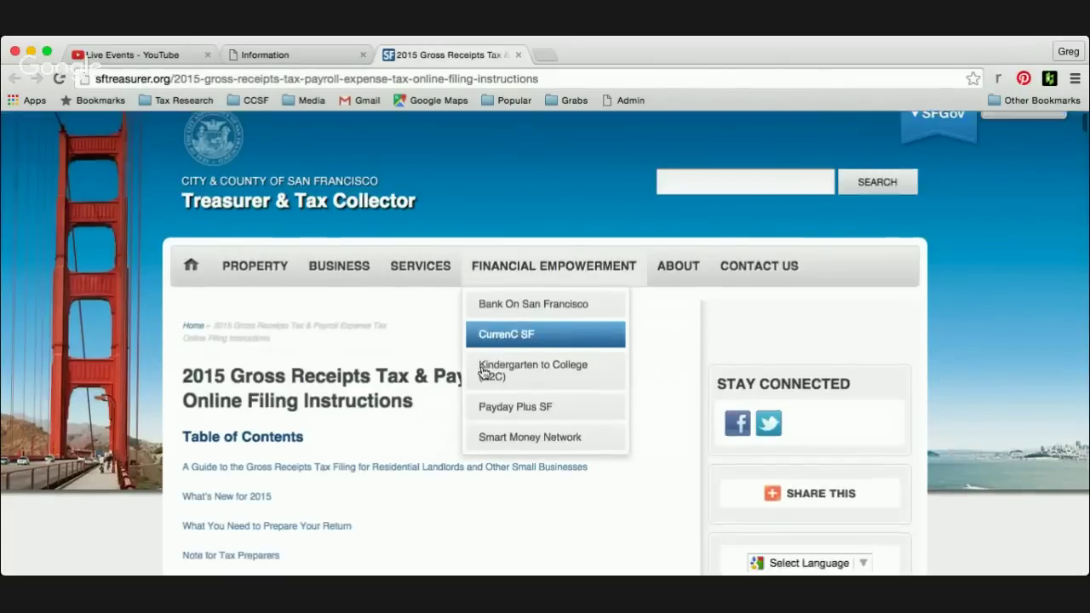
pyautogui.scroll(-5, 417, 416)
pyautogui.scroll(-3, 412, 421)
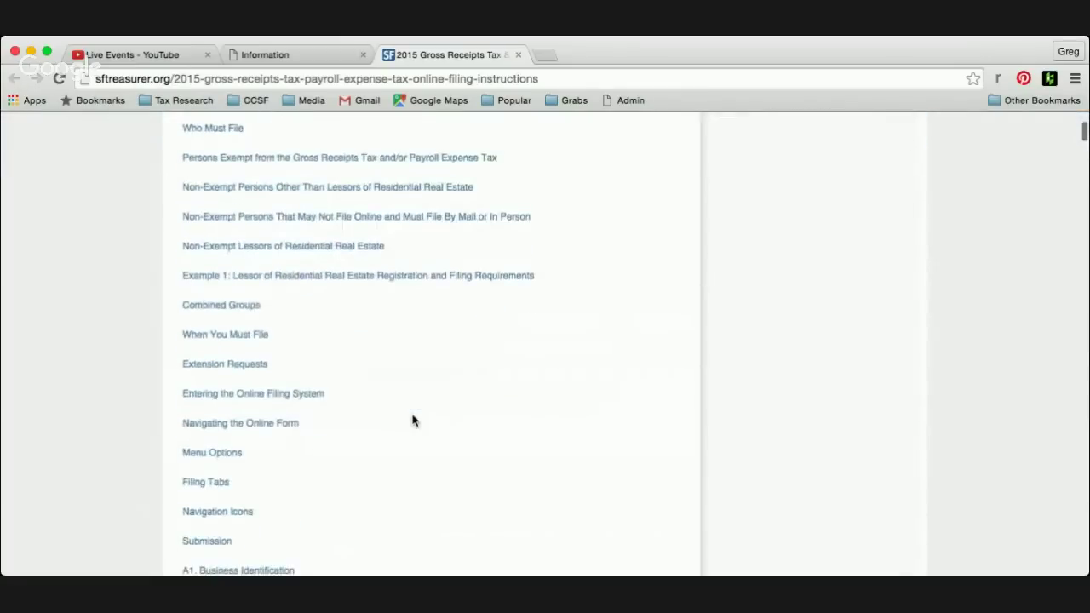
pyautogui.scroll(5, 413, 421)
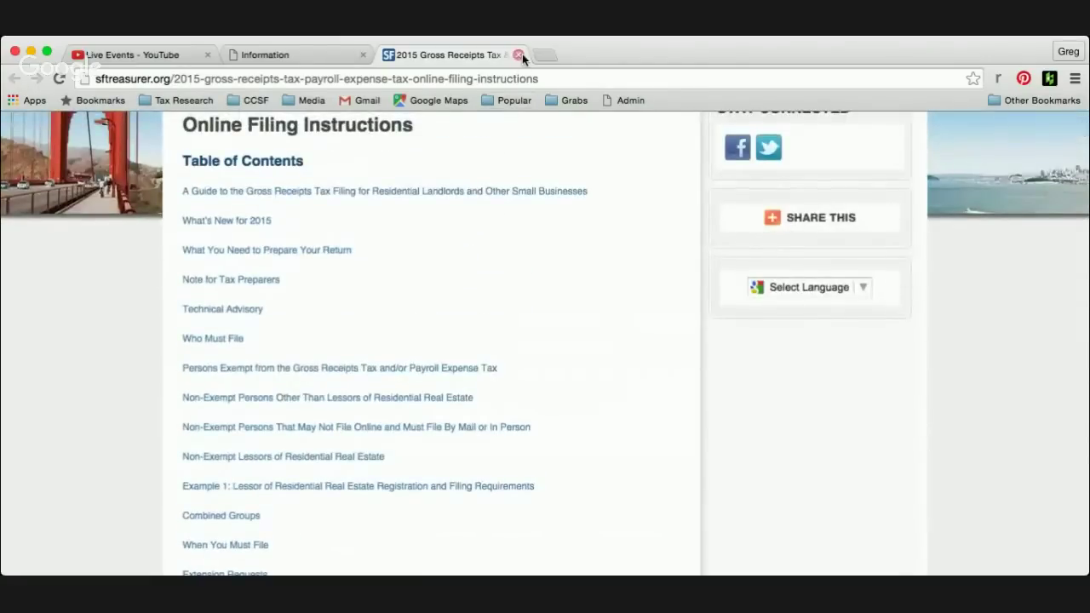
# - Close the instructions and bring up the Online Filing Technical Issues page, scrolling through it
pyautogui.click(519, 55)
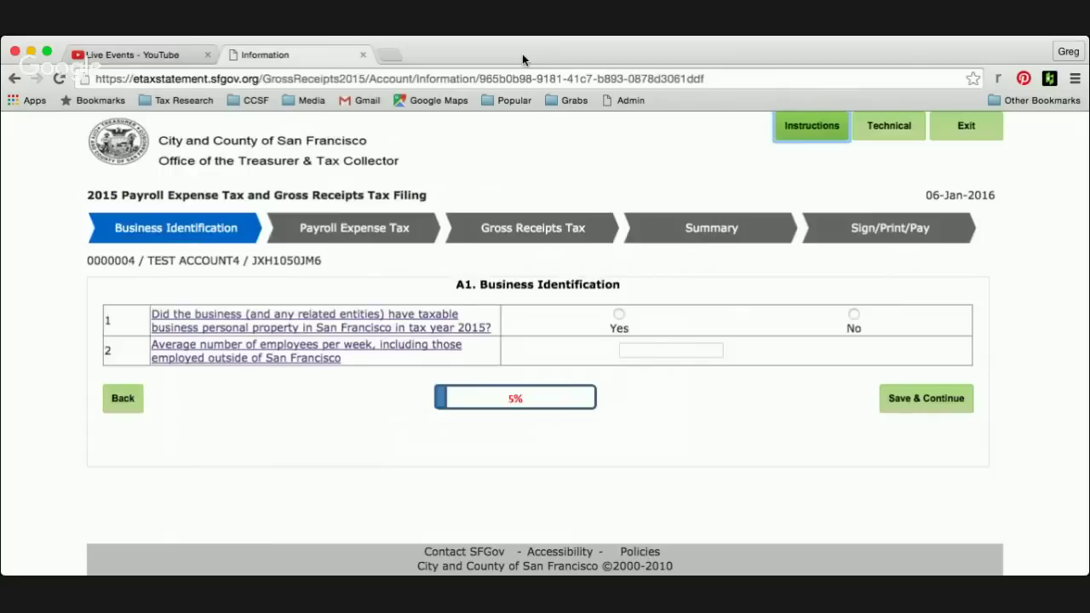
pyautogui.click(896, 126)
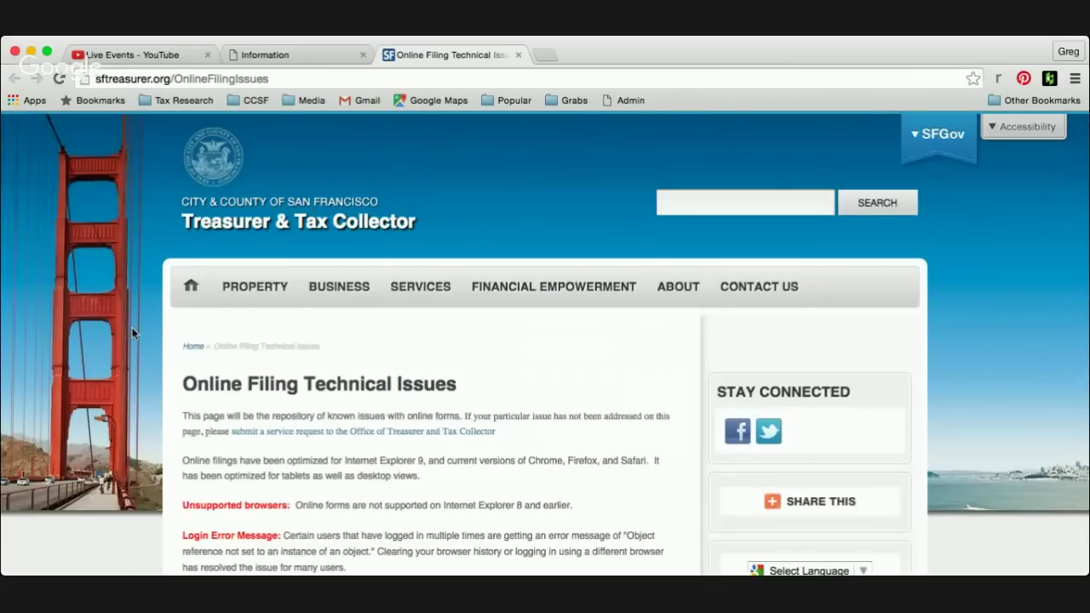
pyautogui.scroll(-5, 132, 334)
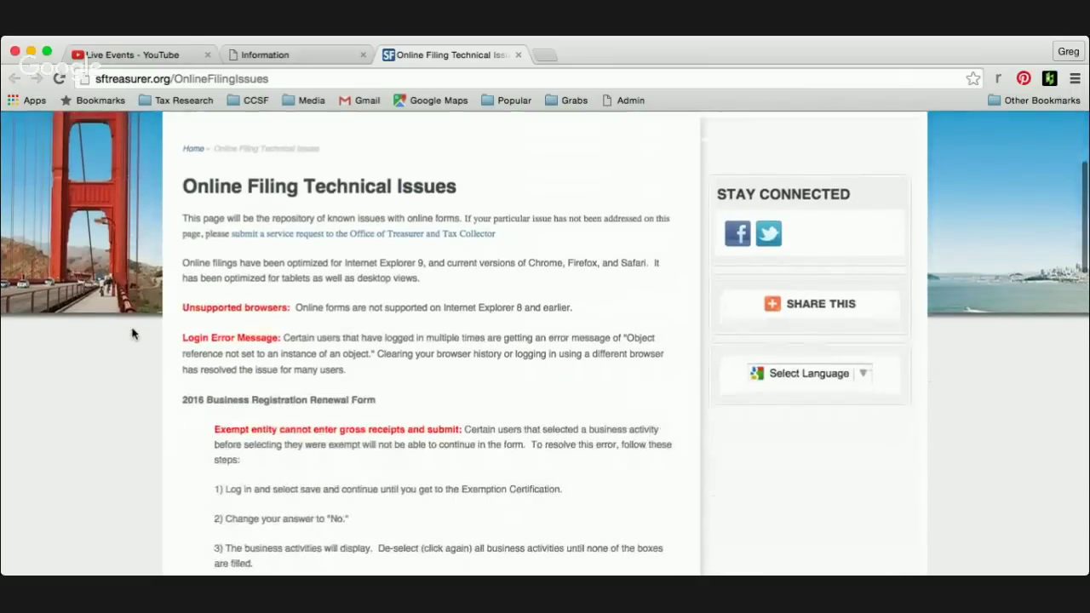
pyautogui.scroll(5, 132, 334)
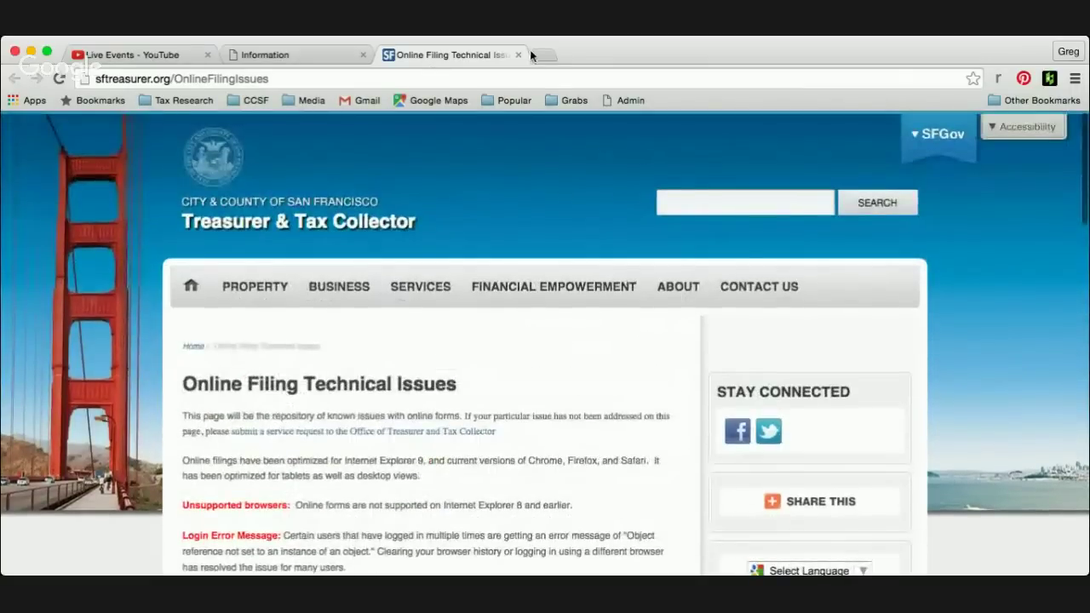
# - Close the Technical Issues tab, then highlight and deselect the account identification line on A1
pyautogui.click(519, 56)
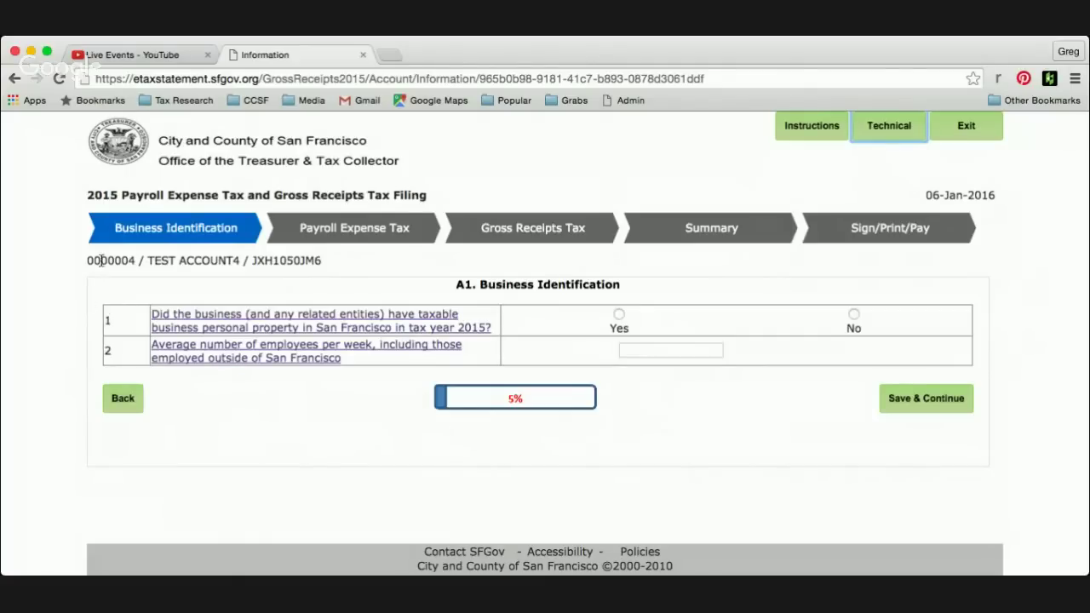
pyautogui.moveTo(87, 261); pyautogui.dragTo(327, 261)
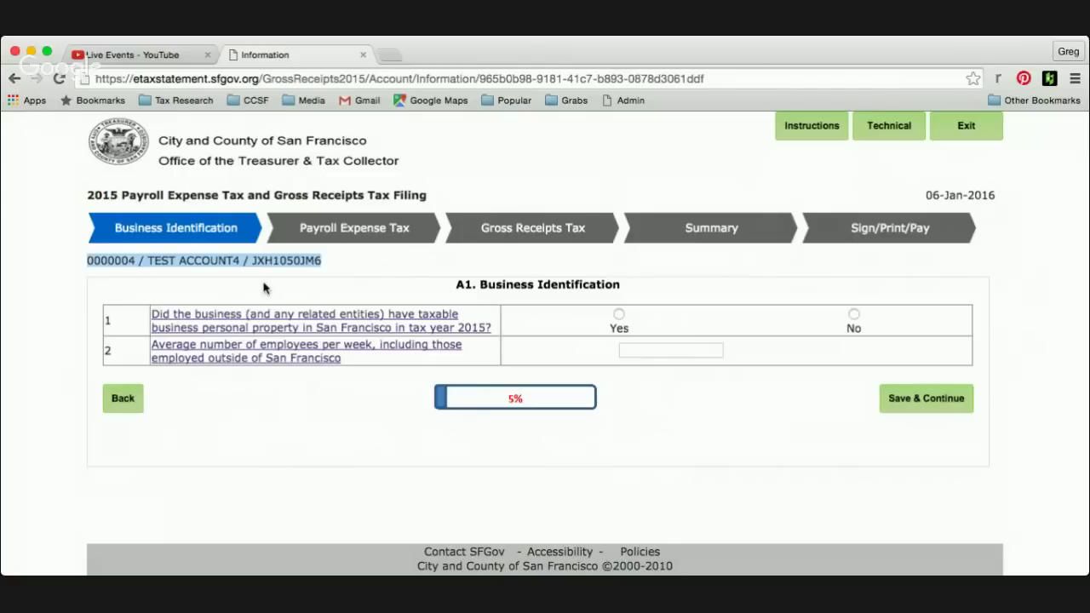
pyautogui.click(332, 405)
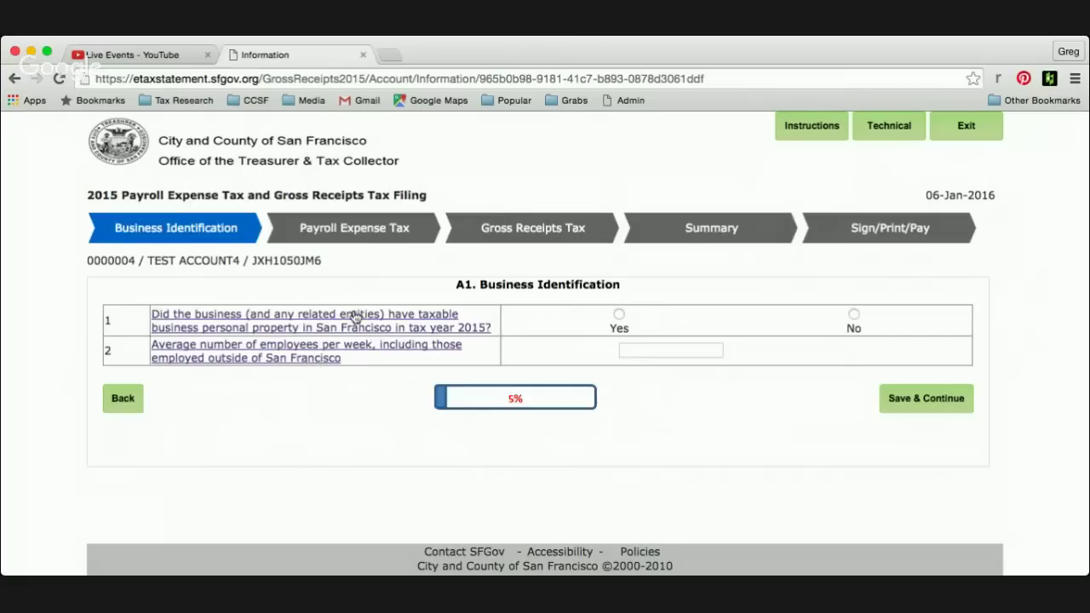
# - After checking the help, answer Yes to taxable personal property, enter 10 weekly employees, and save A1
pyautogui.click(355, 317)
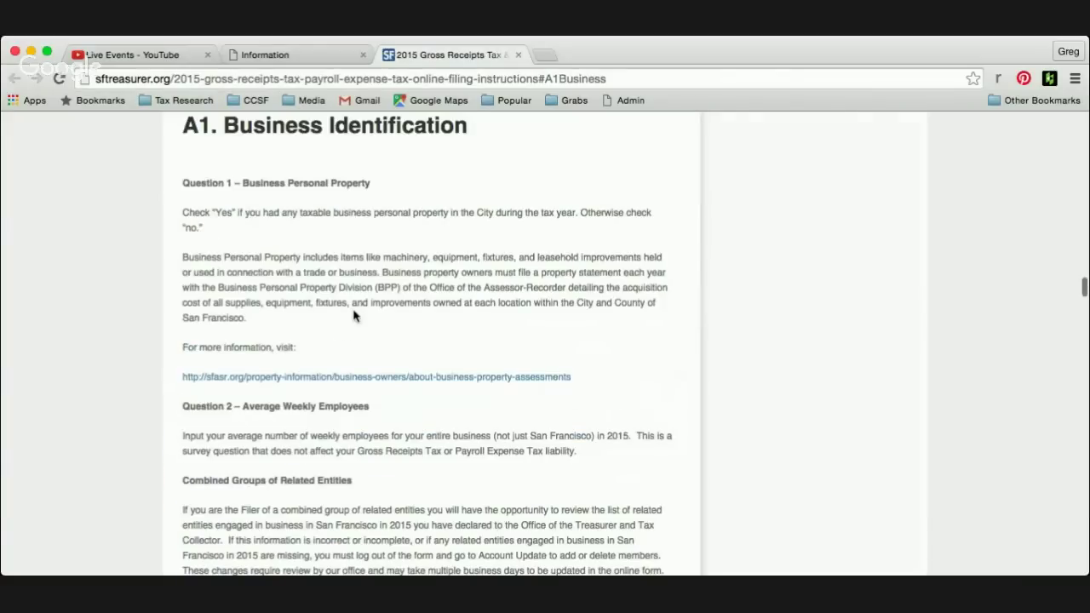
pyautogui.click(519, 56)
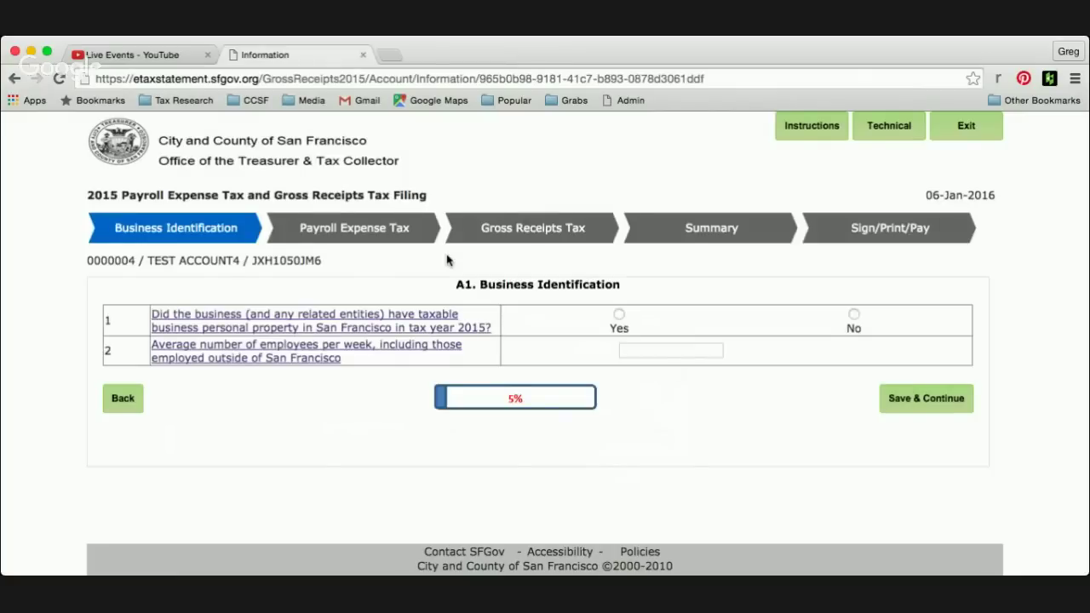
pyautogui.click(619, 316)
pyautogui.click(639, 349)
pyautogui.write('1')
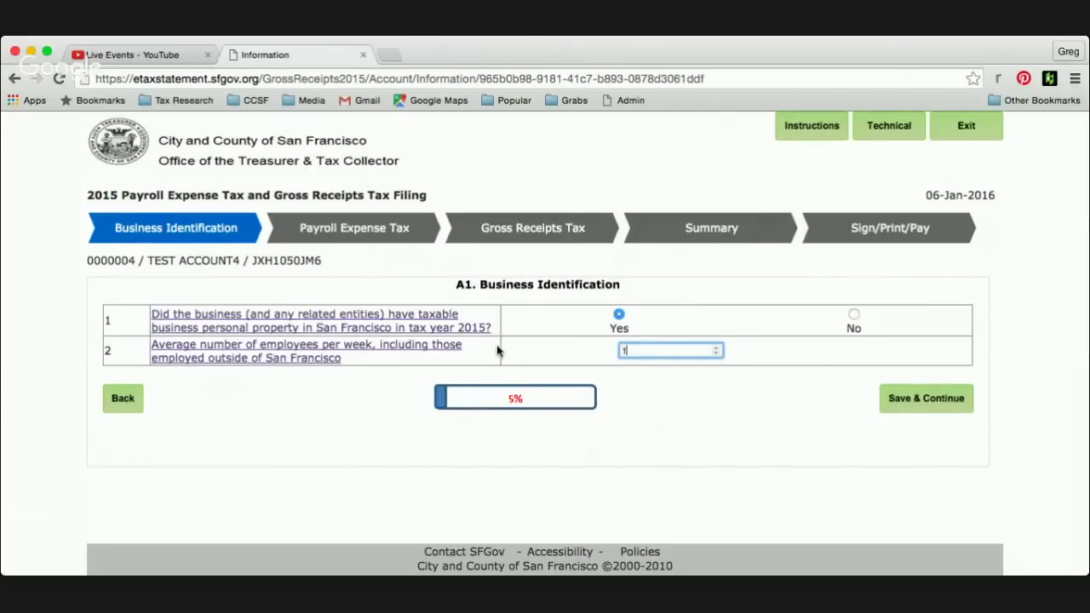
pyautogui.write('0')
pyautogui.click(743, 443)
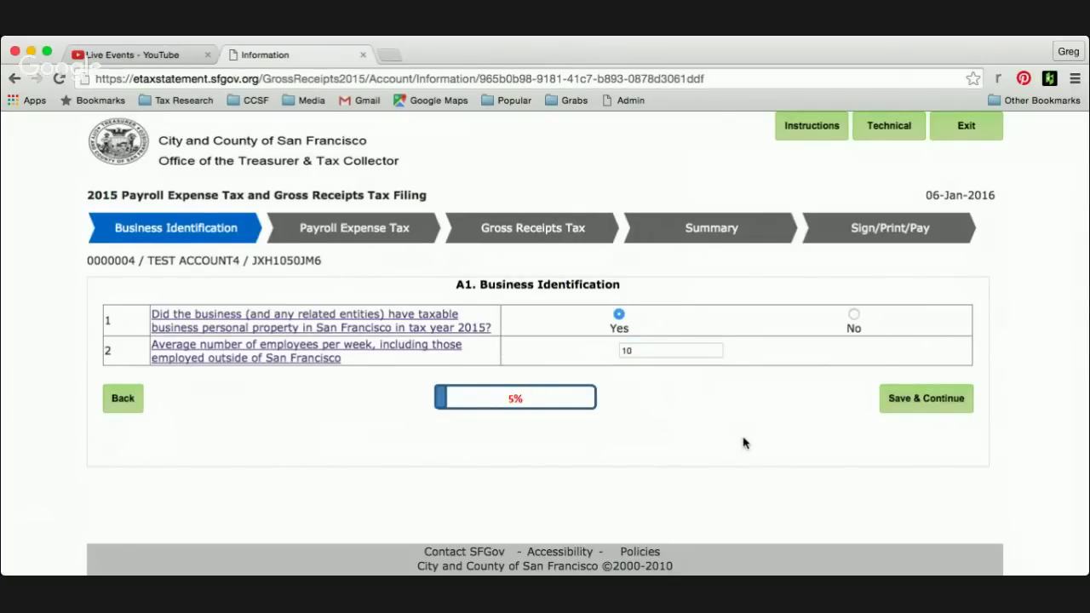
pyautogui.click(927, 401)
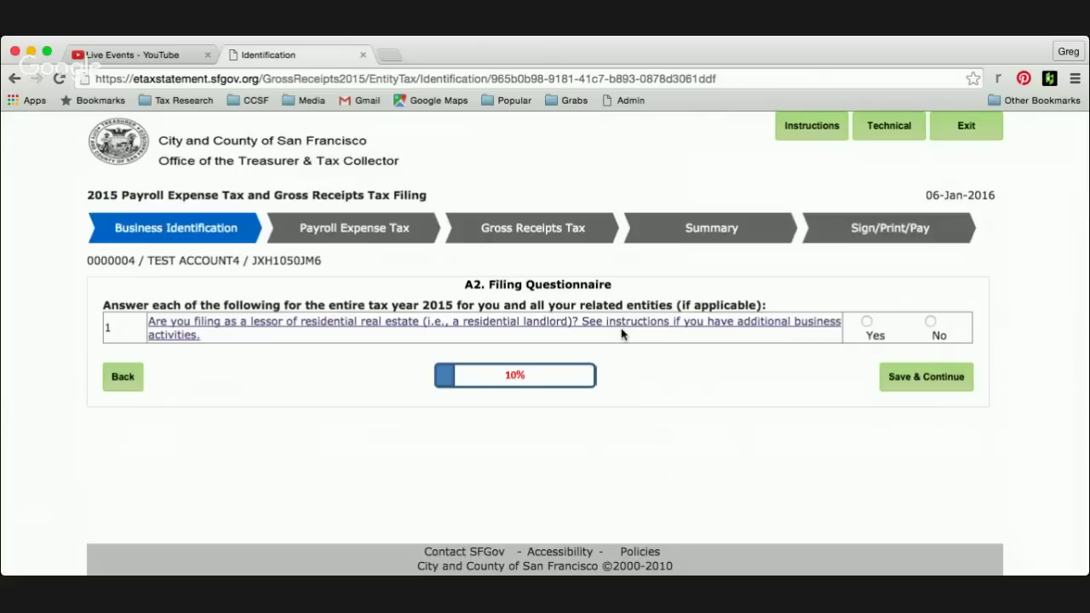
# - Answer No to residential landlord and tax credit, choose Online EZ filing, and save A2
pyautogui.click(930, 321)
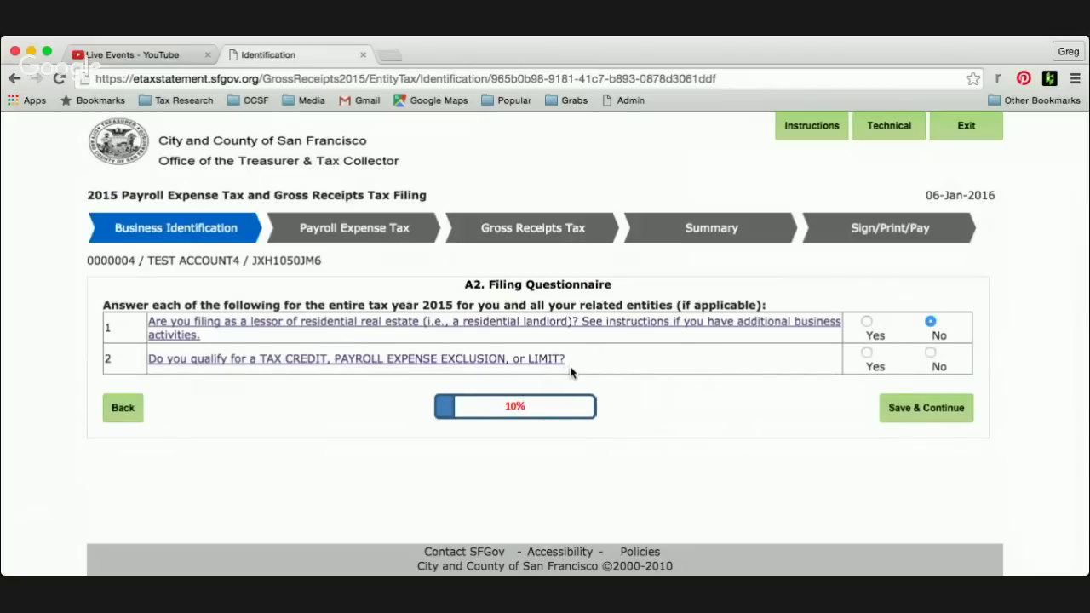
pyautogui.click(930, 353)
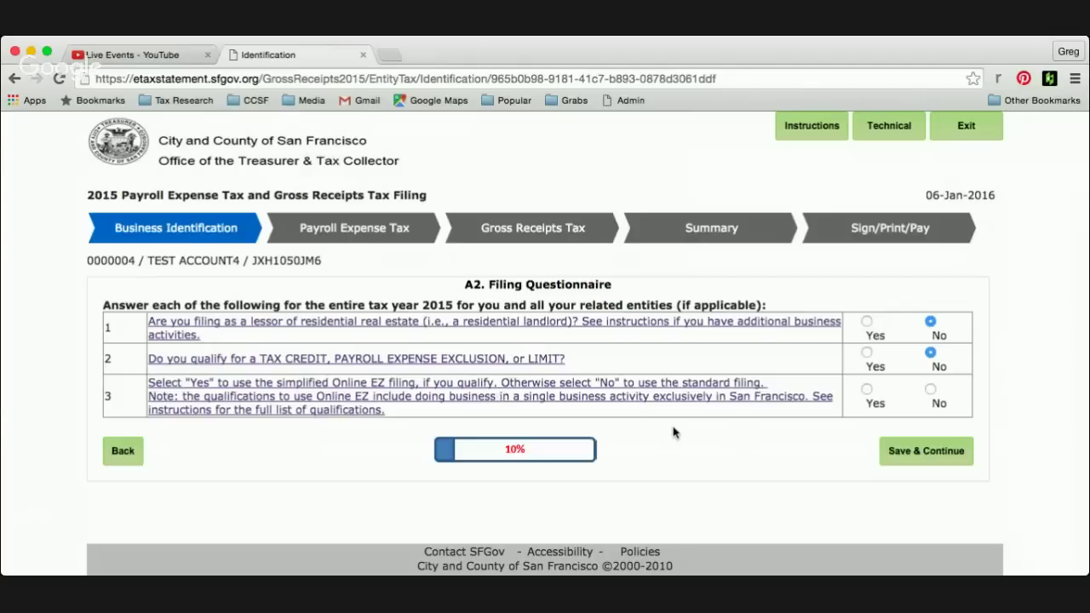
pyautogui.click(868, 389)
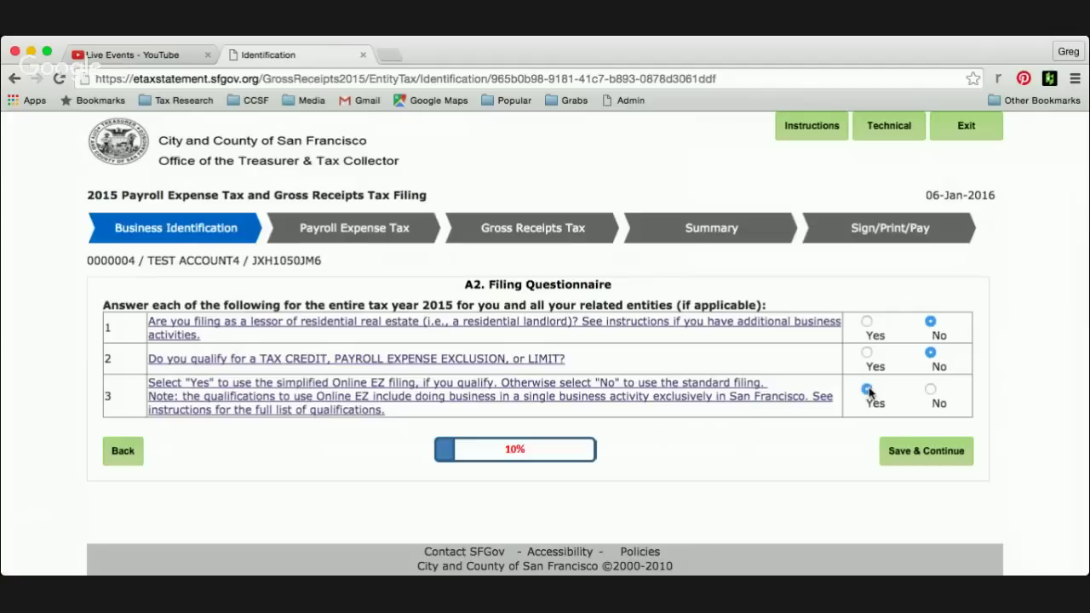
pyautogui.click(945, 461)
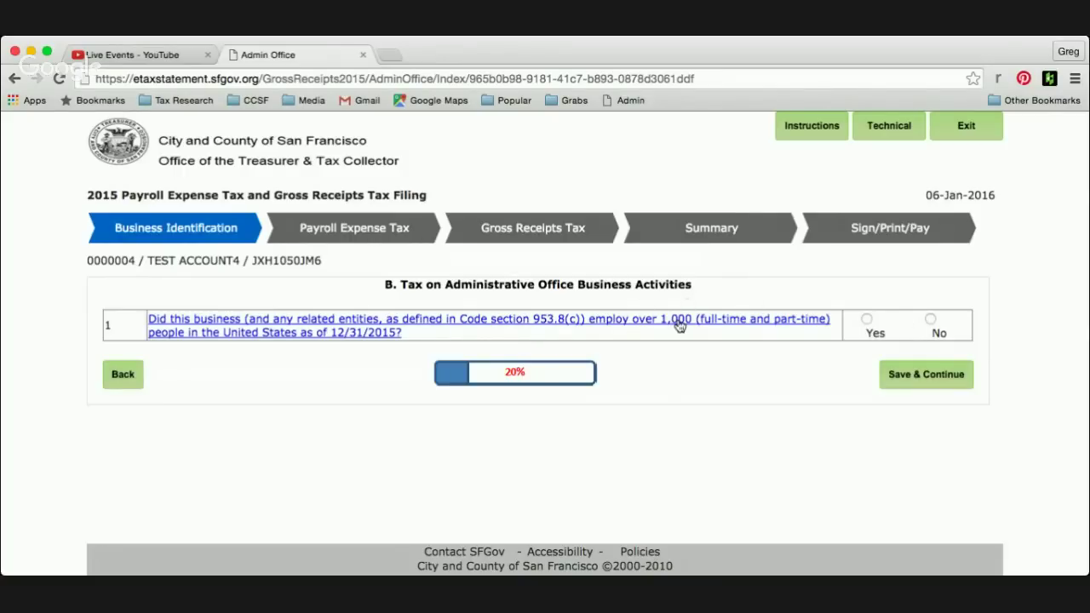
# - Answer No to having over 1,000 employees and save the answer
pyautogui.click(932, 321)
pyautogui.click(921, 381)
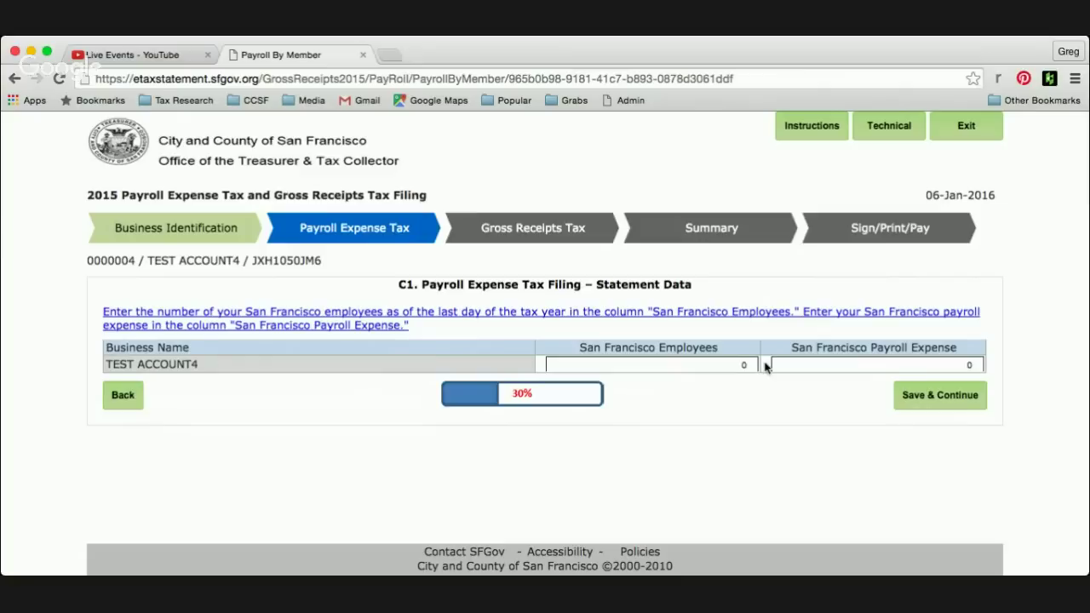
# - Enter 10 San Francisco employees and $1,000,000 payroll expense, then save for the $11,620.00 summary
pyautogui.click(733, 367)
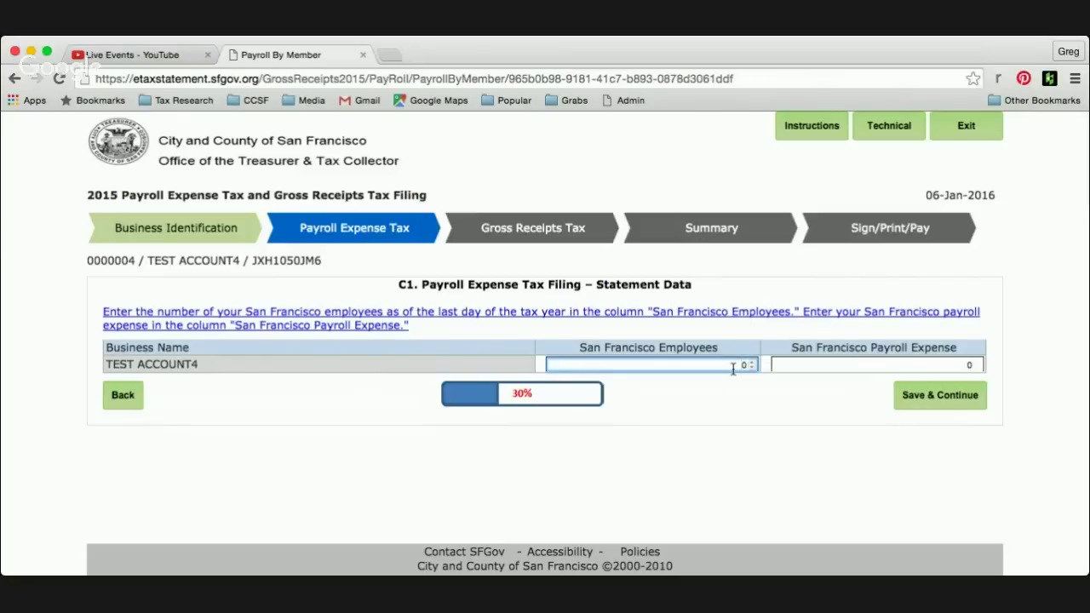
pyautogui.write('1')
pyautogui.click(932, 368)
pyautogui.write('1000')
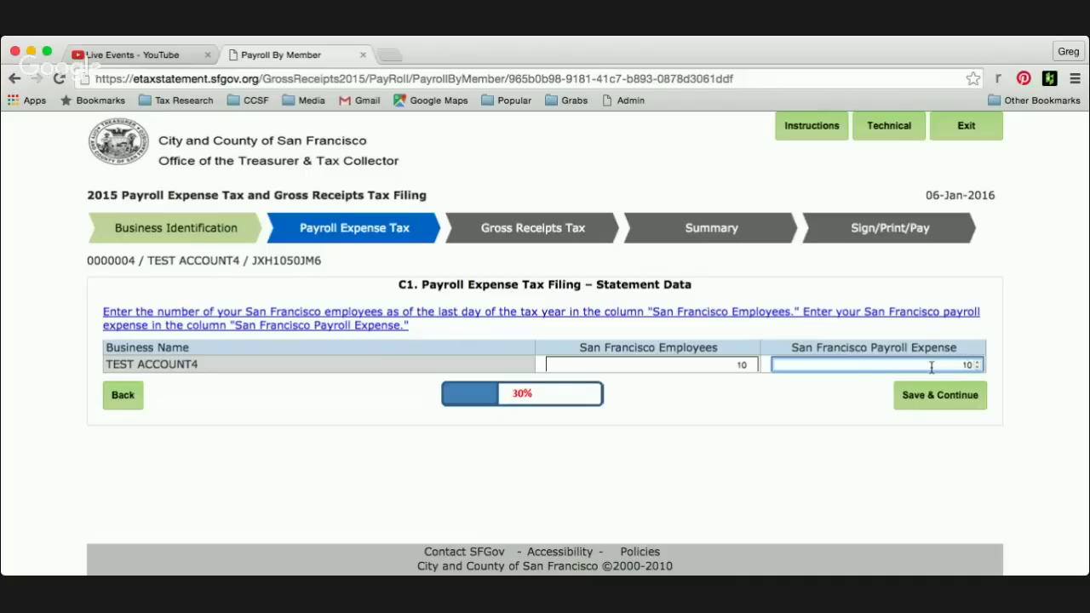
pyautogui.write('00')
pyautogui.click(1028, 385)
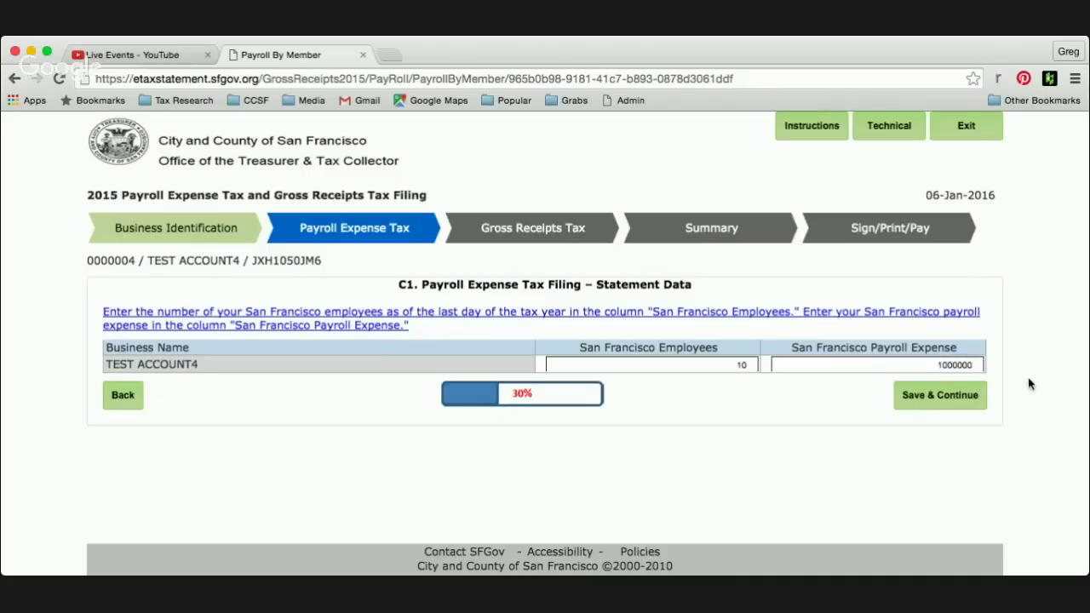
pyautogui.click(938, 396)
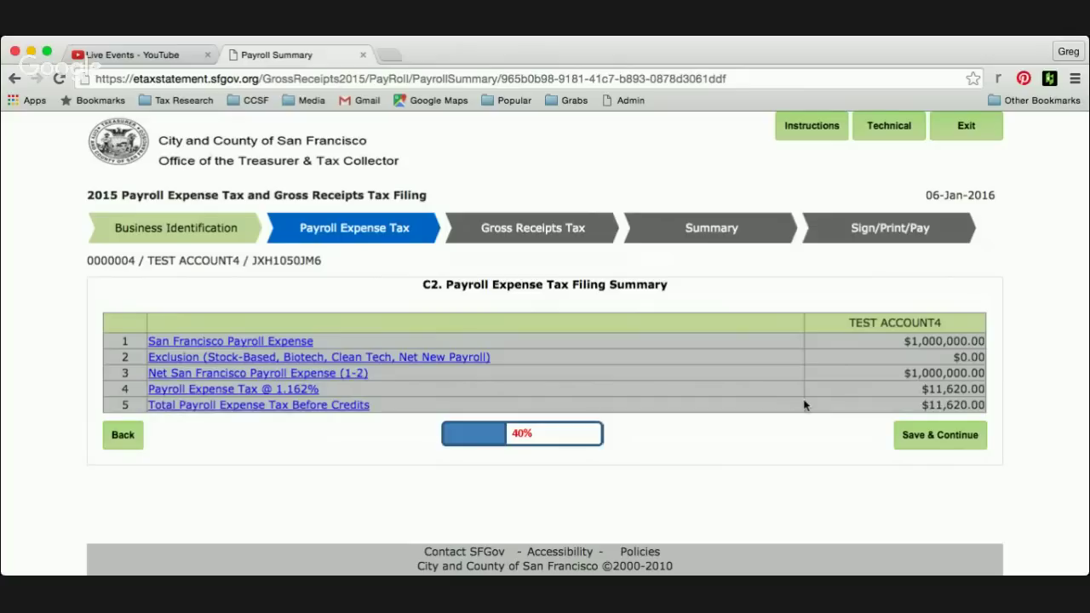
# - Choose Retail Trade as the business activity with 10000000 total gross receipts
pyautogui.click(931, 437)
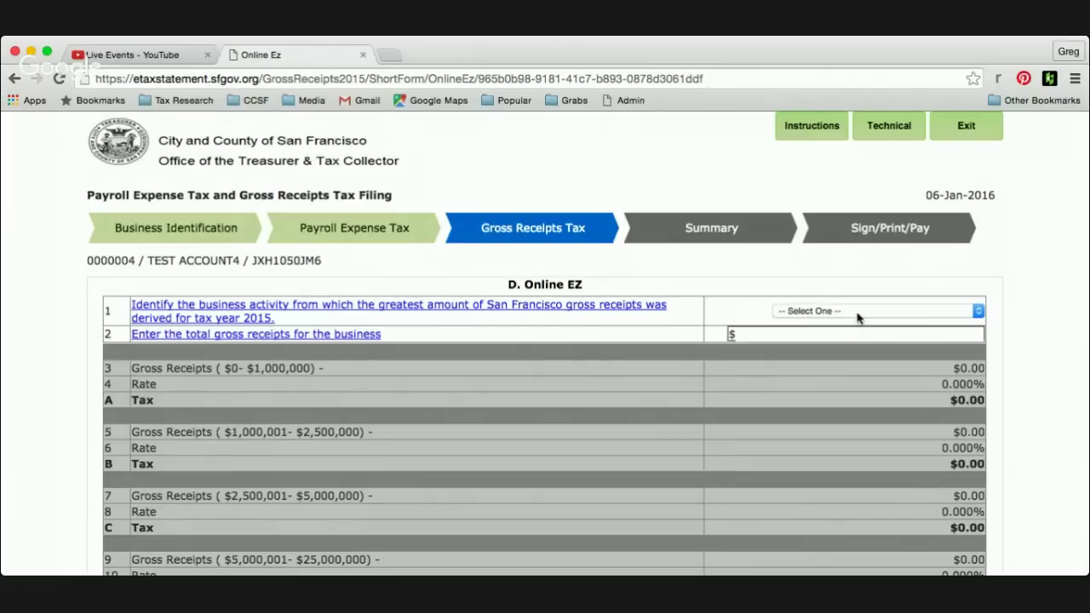
pyautogui.click(977, 311)
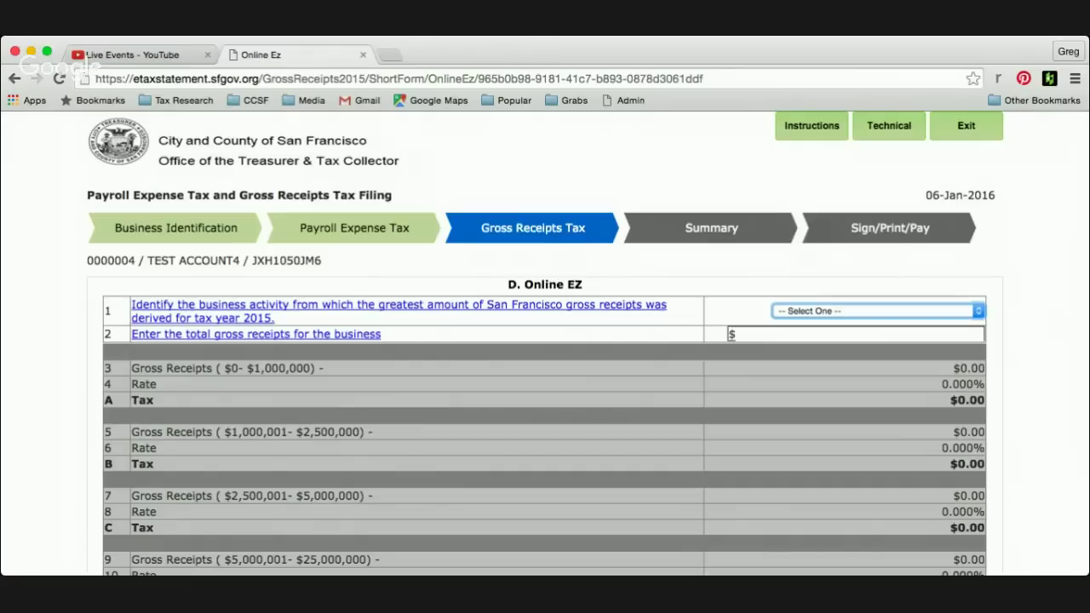
pyautogui.press('r')
pyautogui.click(839, 334)
pyautogui.write('10')
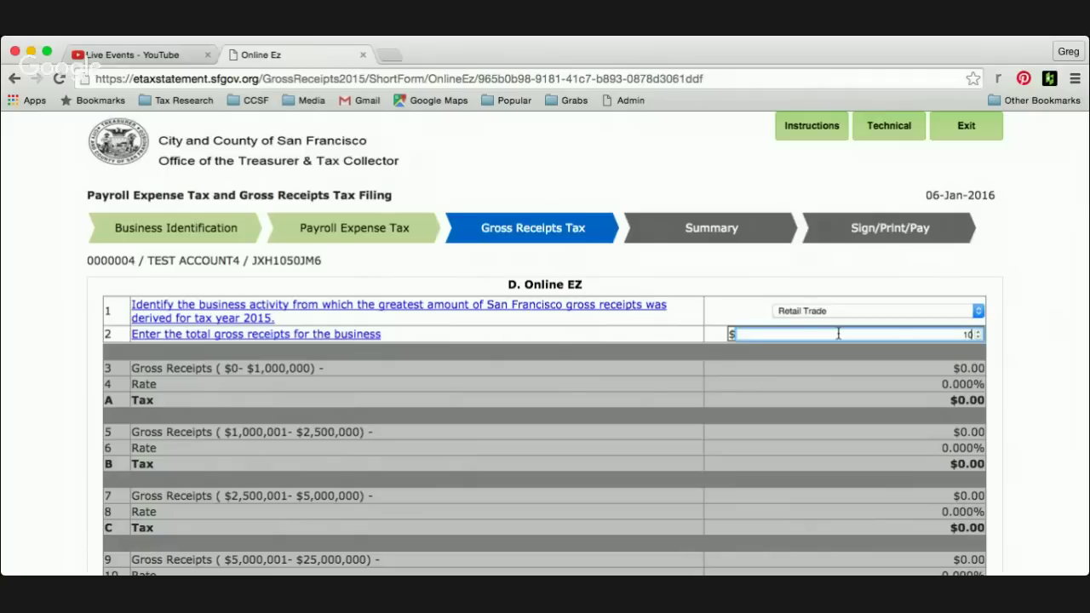
pyautogui.write('000000')
pyautogui.click(1020, 347)
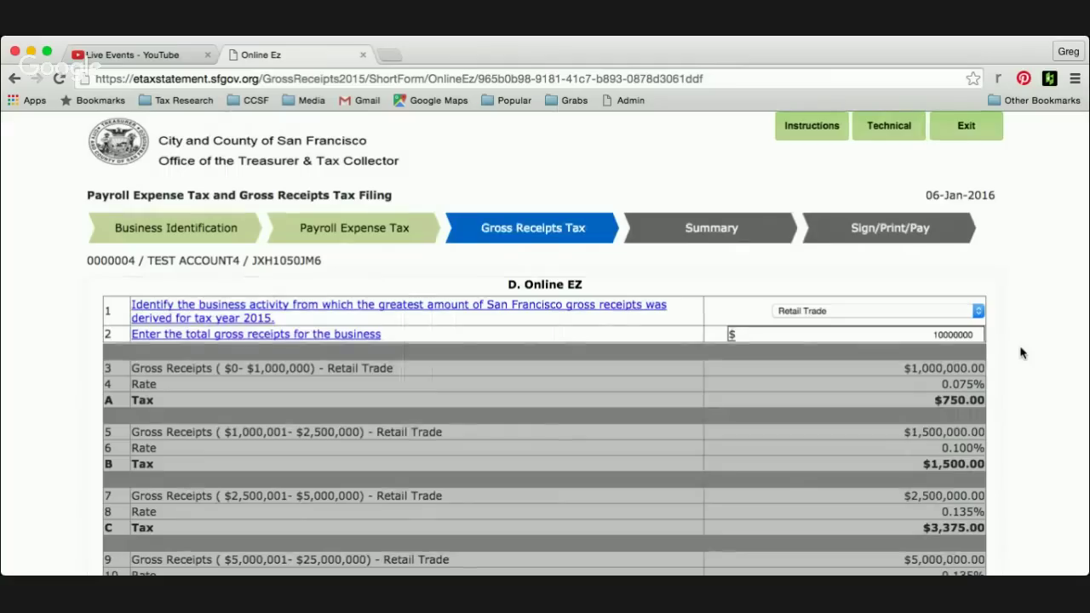
# - Review line F's $12,375.00 total and line G's 25% for 2015 amount of $3,093.75
pyautogui.scroll(-5, 1022, 353)
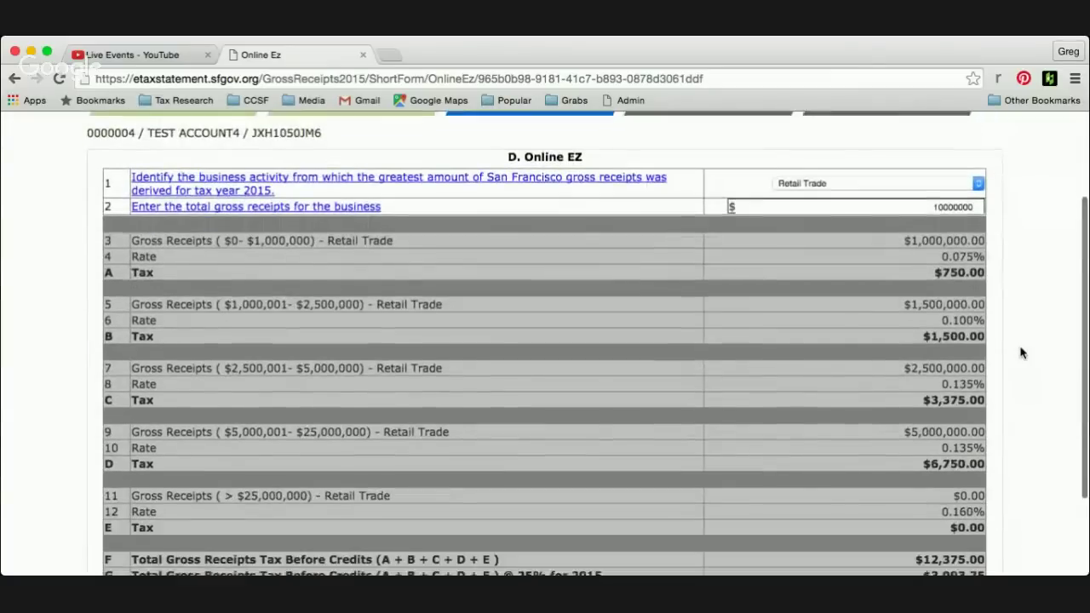
pyautogui.scroll(-1, 1022, 352)
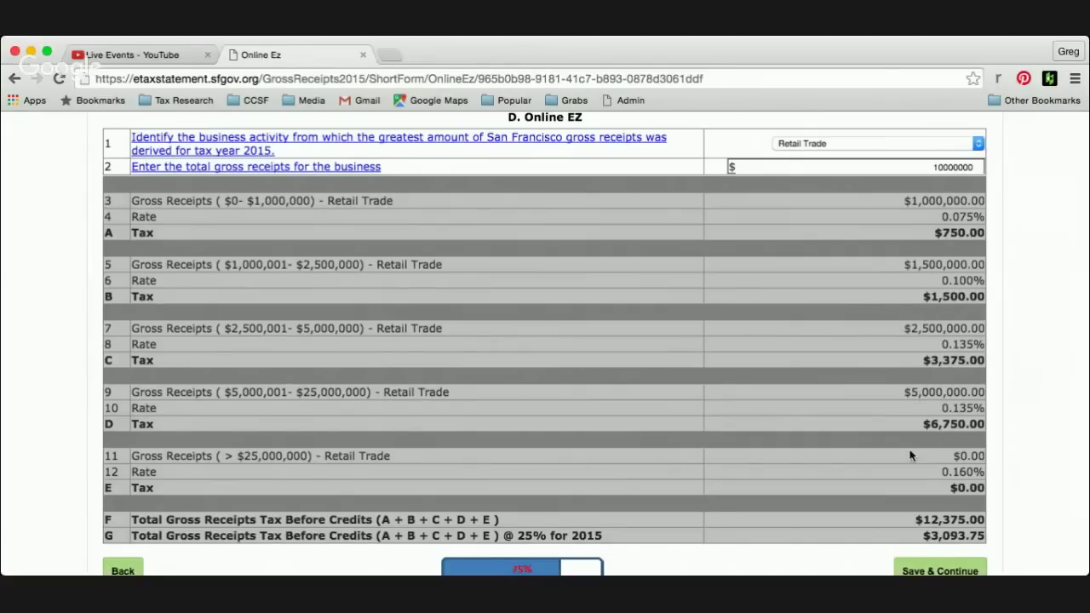
pyautogui.scroll(-1, 910, 455)
pyautogui.scroll(-1, 910, 456)
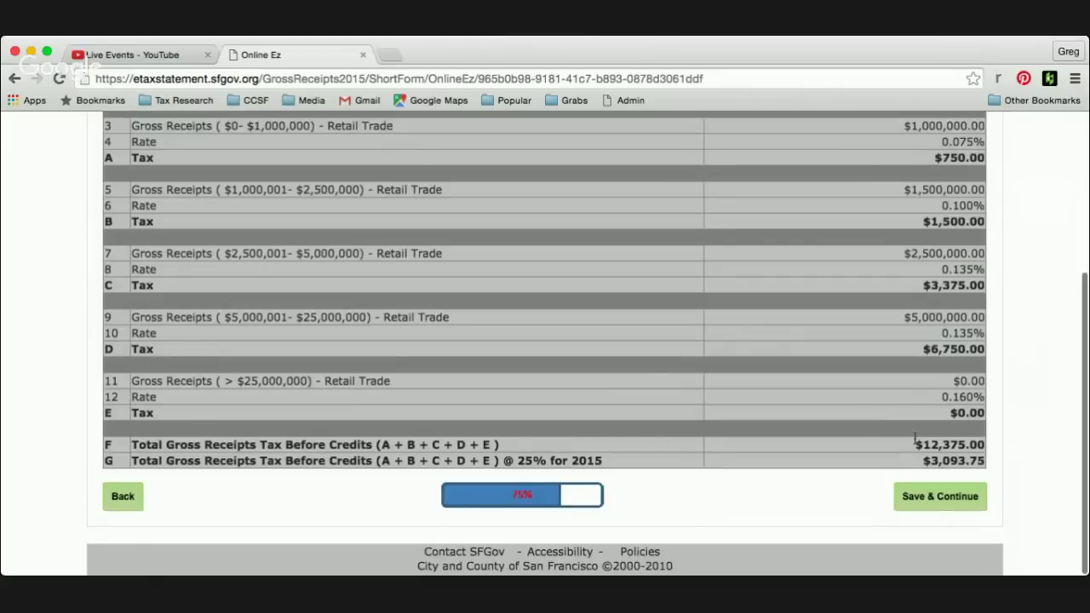
pyautogui.moveTo(926, 444); pyautogui.dragTo(968, 446)
pyautogui.moveTo(517, 461); pyautogui.dragTo(604, 462)
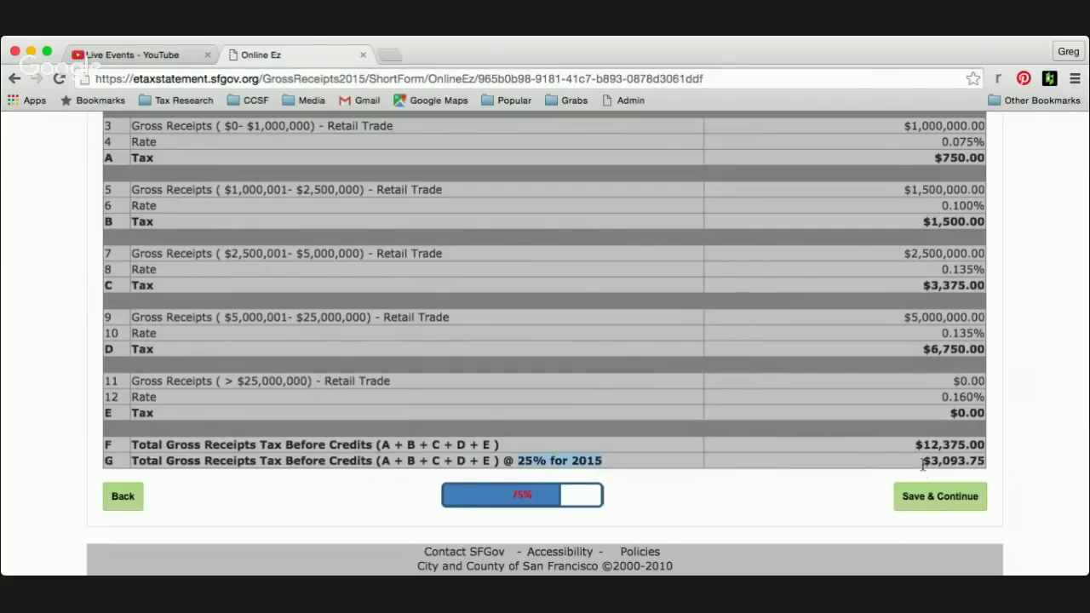
pyautogui.moveTo(923, 464); pyautogui.dragTo(992, 466)
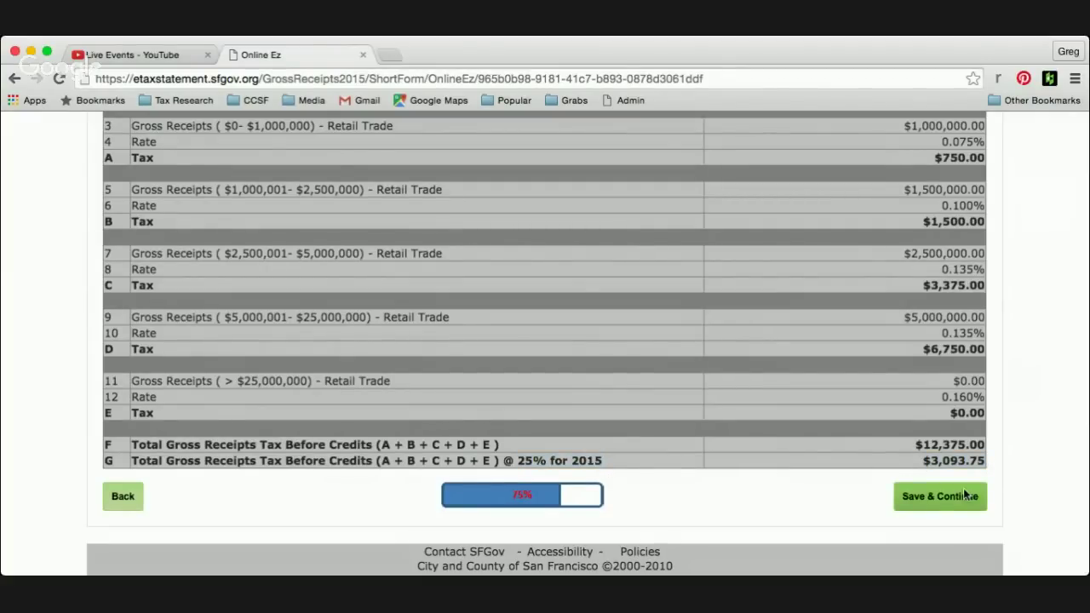
# - Save the Online EZ page and review the $14,713.75 total due on the Obligation Summary
pyautogui.click(964, 491)
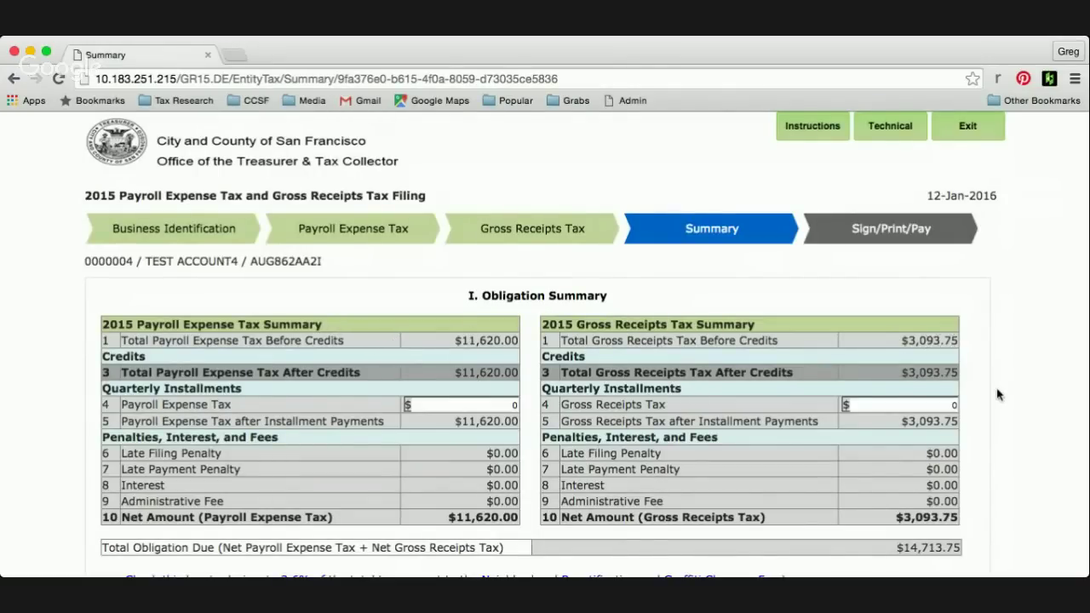
pyautogui.scroll(-3, 998, 394)
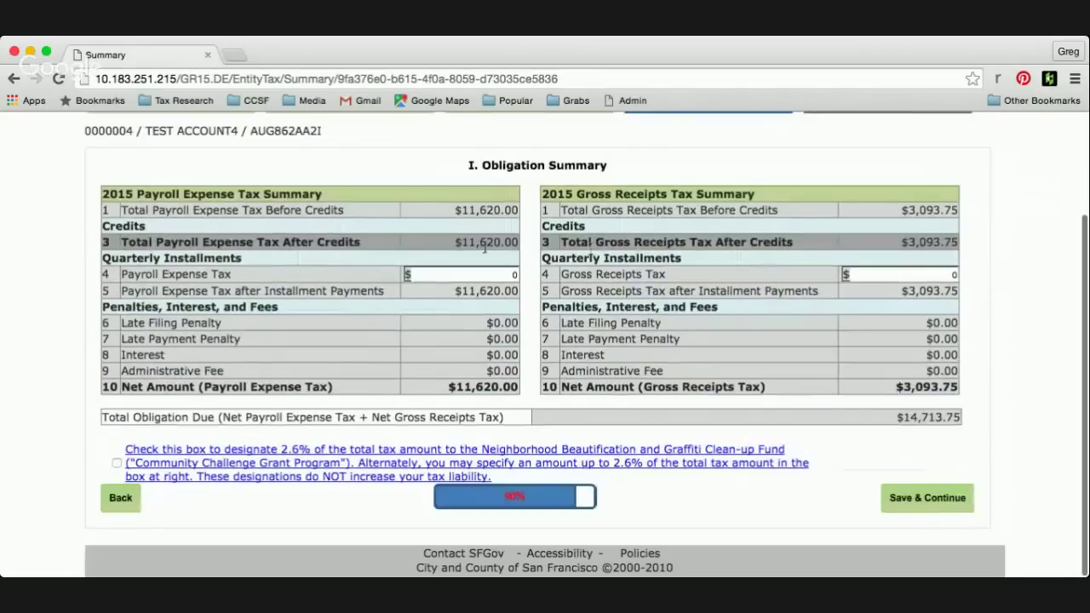
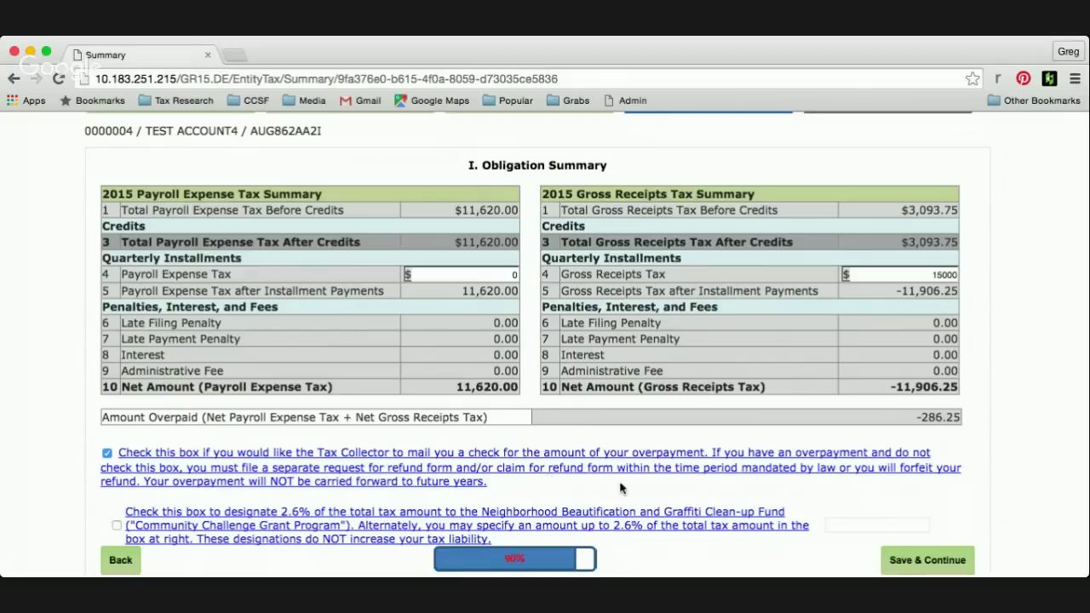
# - Change the gross receipts installment from 15000 to 0 so the total due recalculates to 14713.75
pyautogui.scroll(-1, 860, 269)
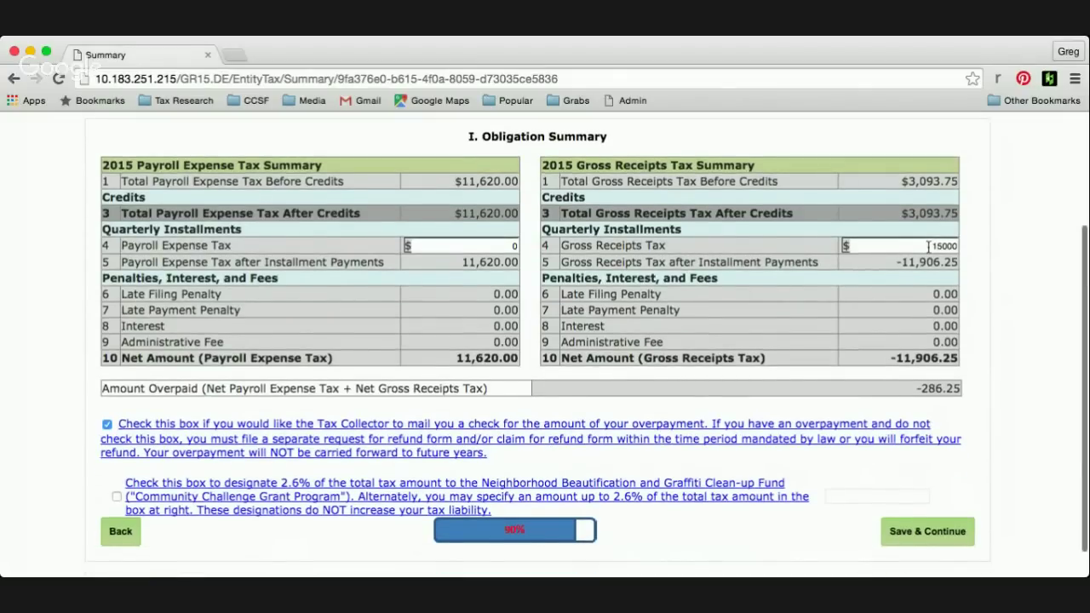
pyautogui.doubleClick(930, 246)
pyautogui.write('0')
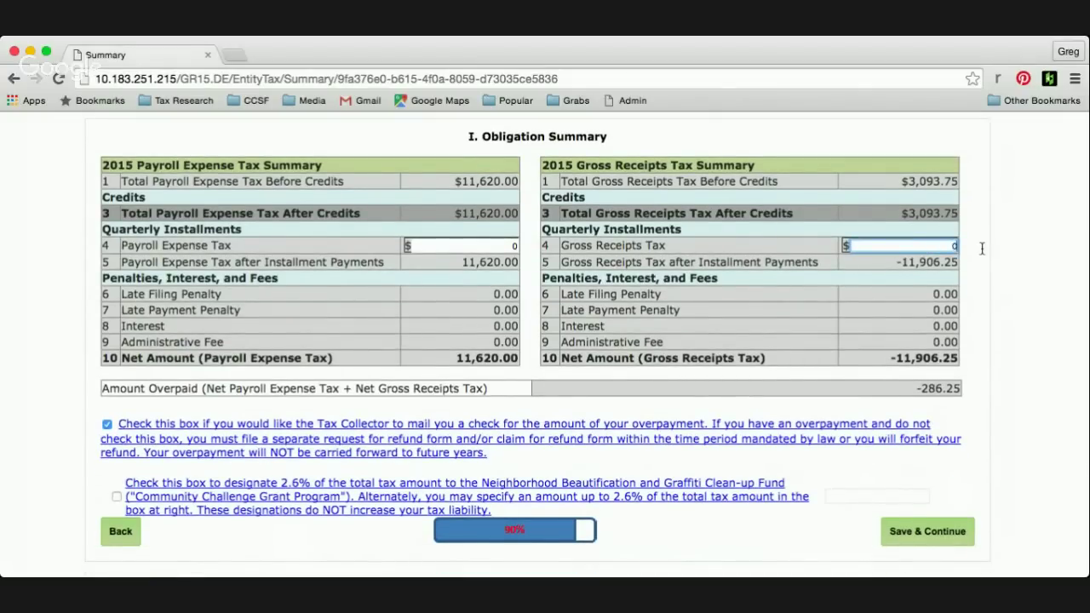
pyautogui.click(988, 319)
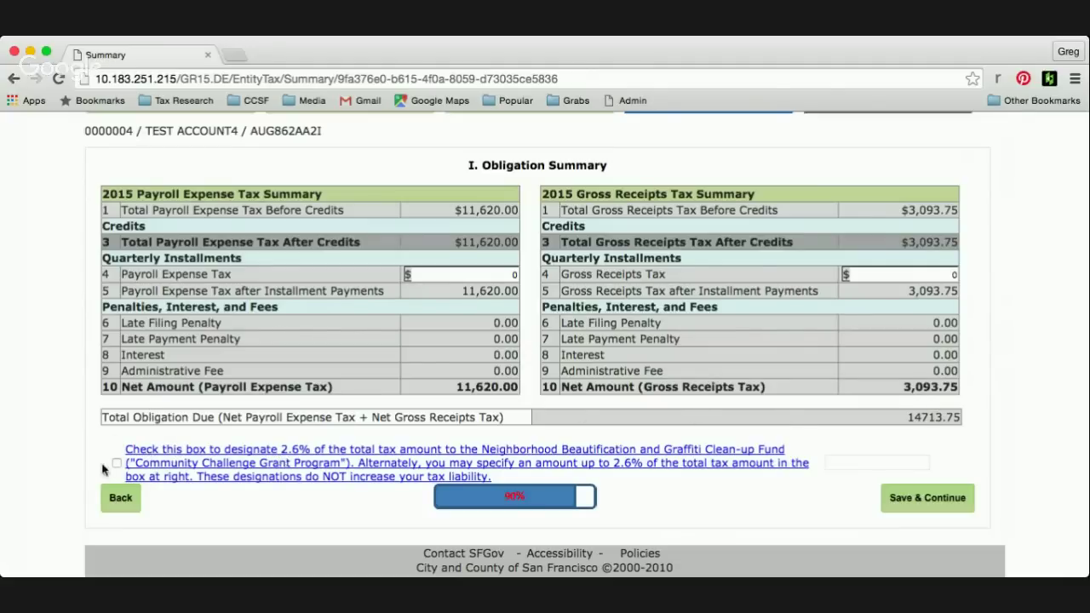
# - Opt in to the Graffiti Clean-up Fund with a 300 contribution and save the summary
pyautogui.click(117, 464)
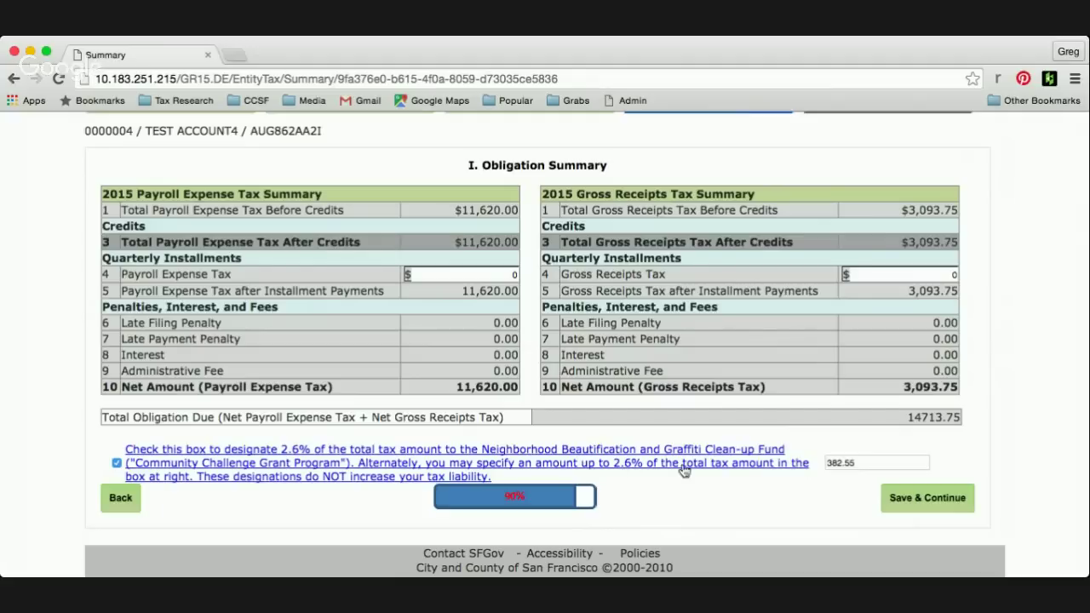
pyautogui.click(867, 464)
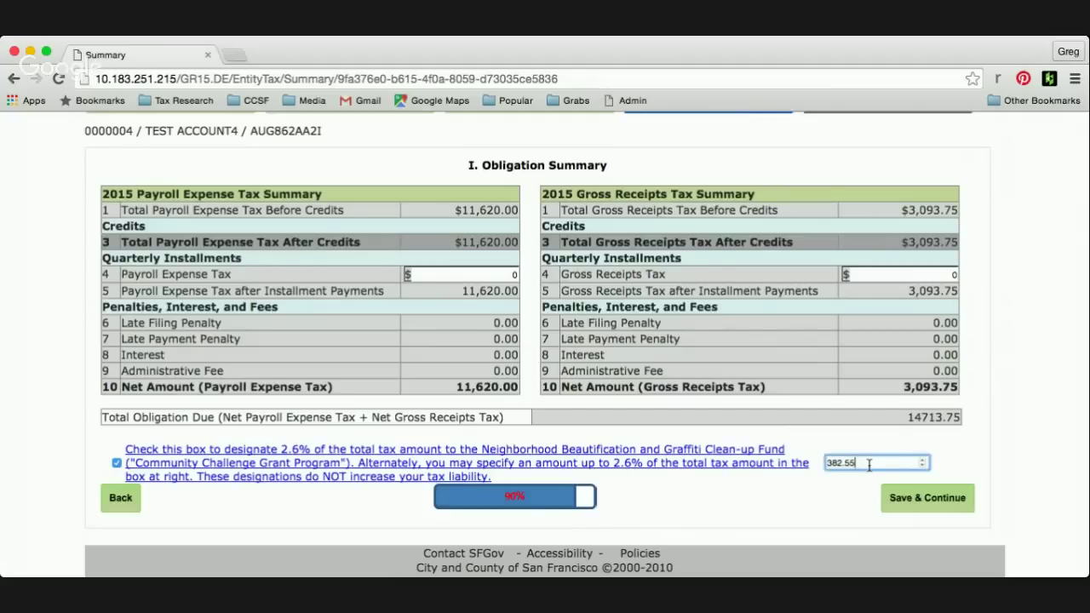
pyautogui.click(923, 466)
pyautogui.click(922, 465)
pyautogui.click(923, 465)
pyautogui.press('BackSpace')
pyautogui.press('BackSpace')
pyautogui.write('00')
pyautogui.click(993, 466)
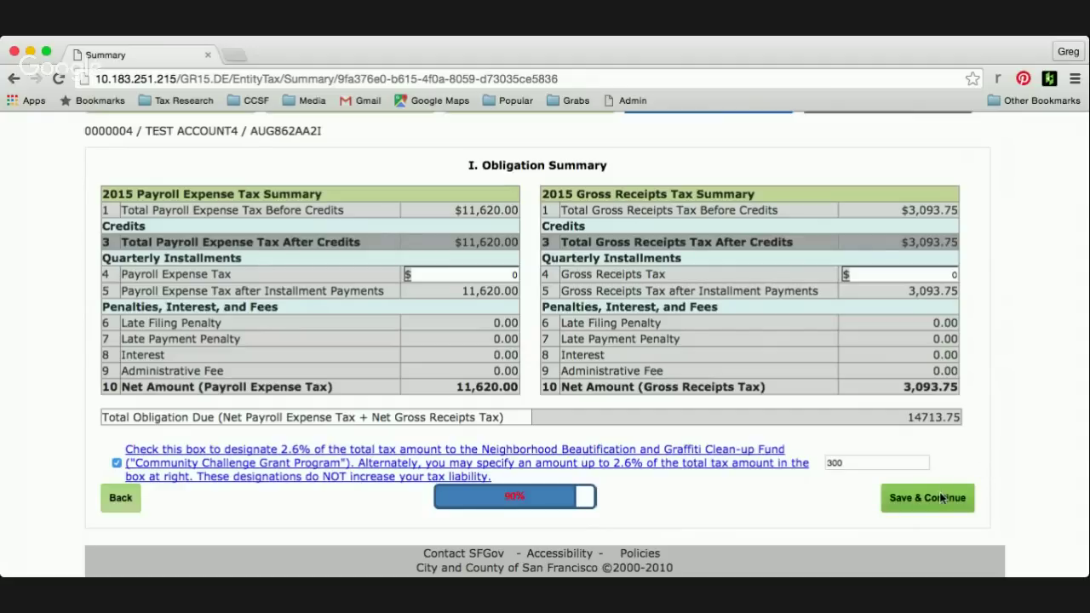
pyautogui.click(940, 498)
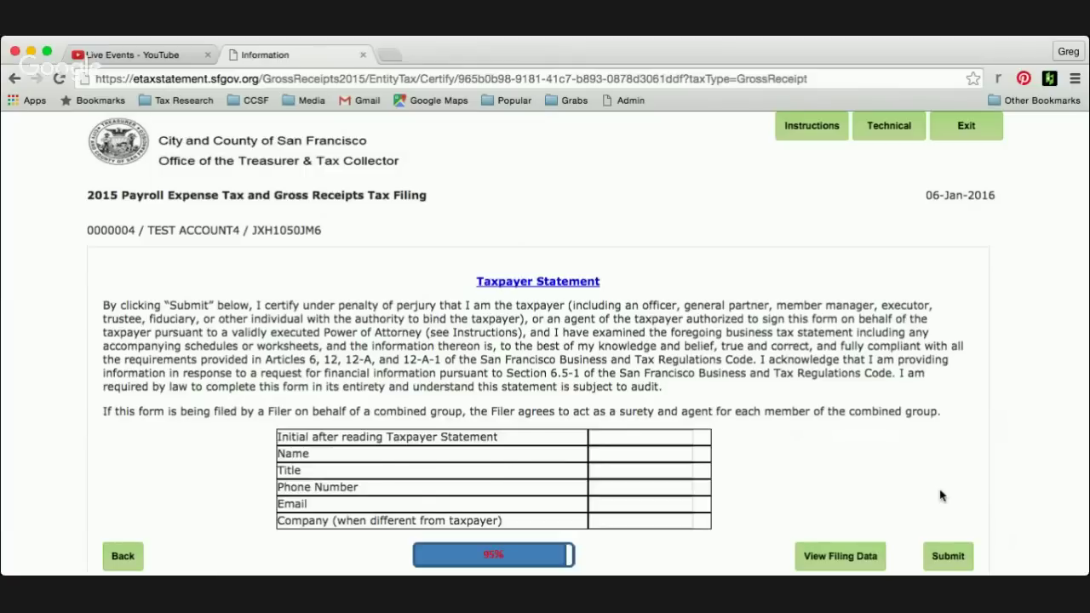
# - Enter the signer's initials, full name and title TTX on the Taxpayer Statement
pyautogui.scroll(-2, 940, 496)
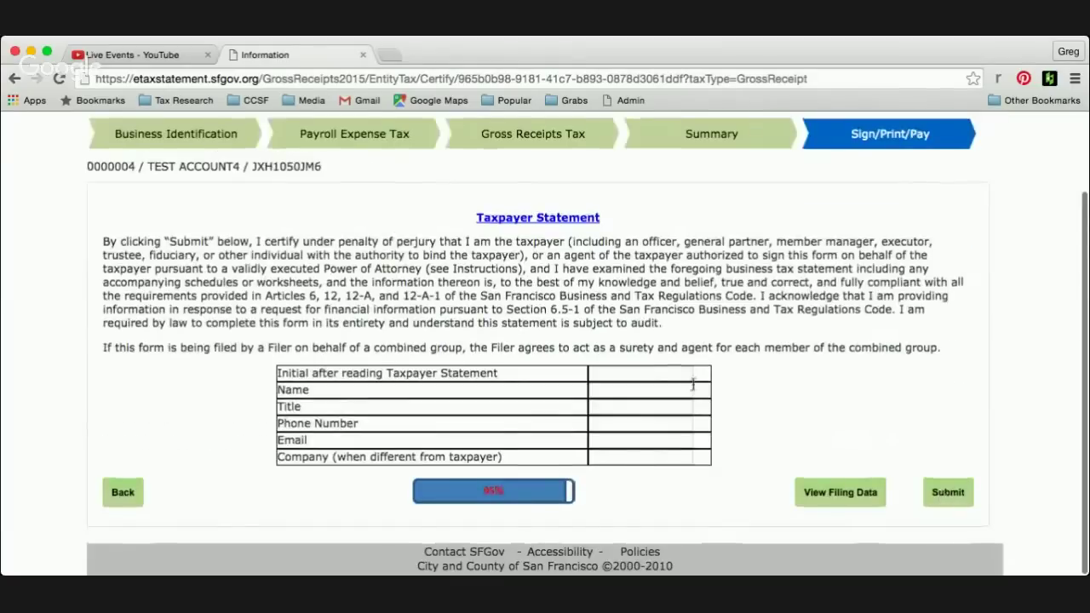
pyautogui.click(643, 373)
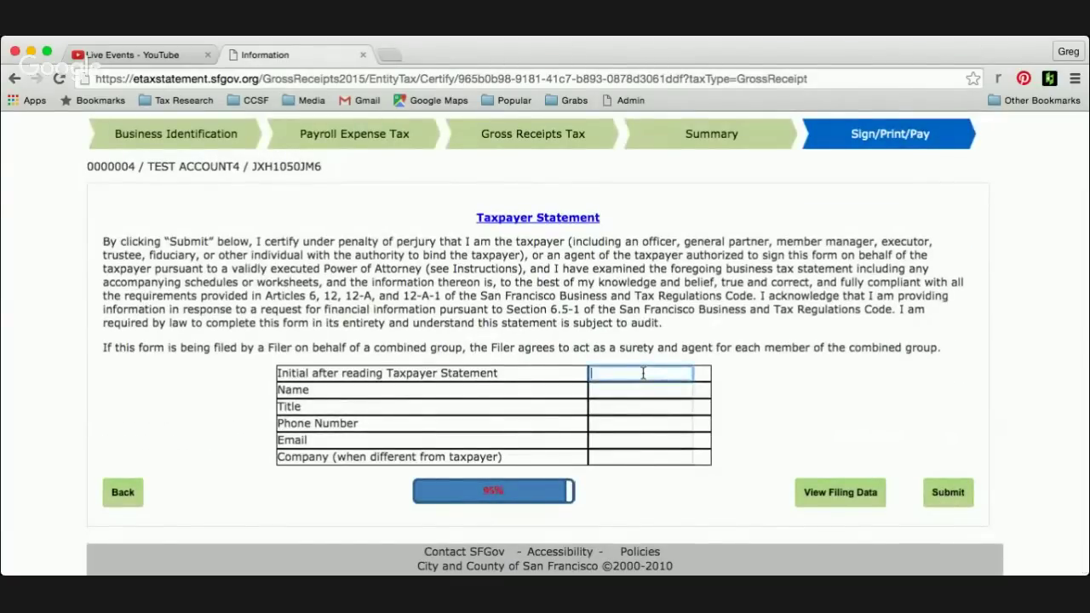
pyautogui.write('GK')
pyautogui.press('Tab')
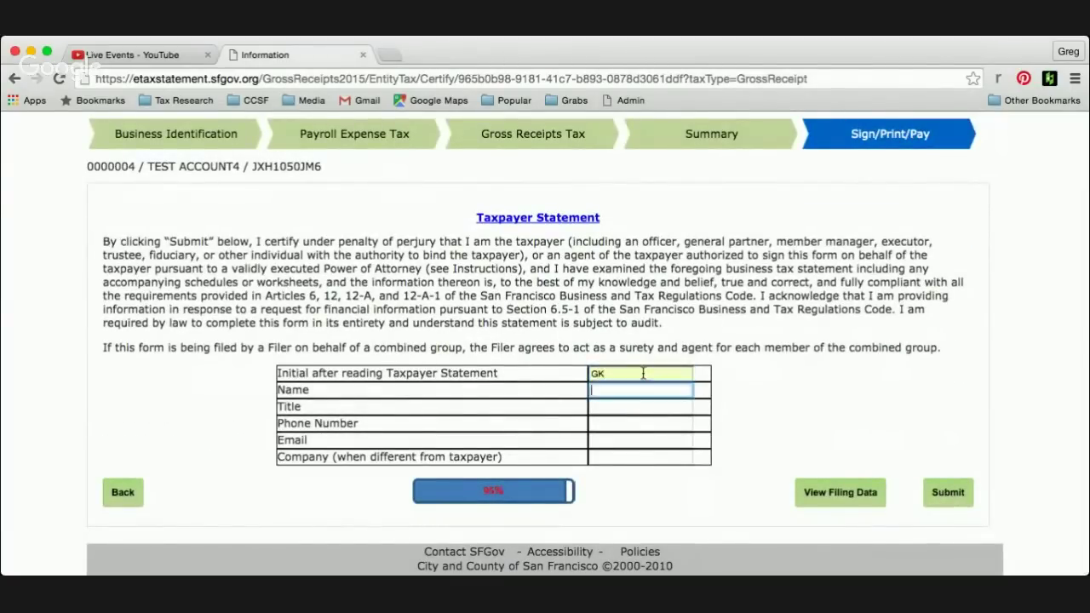
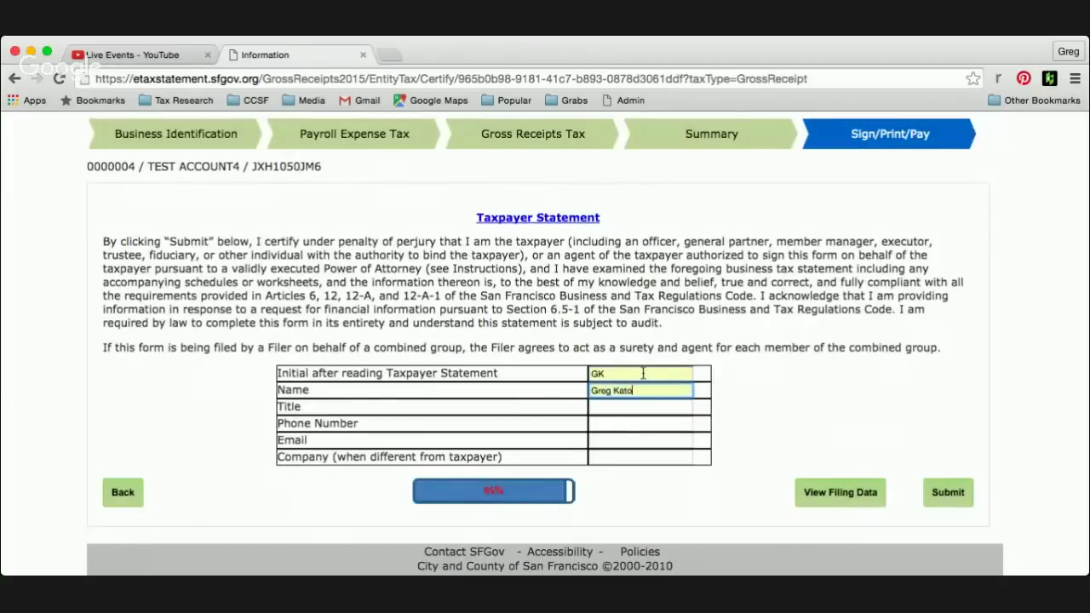
pyautogui.press('Tab')
pyautogui.write('TT')
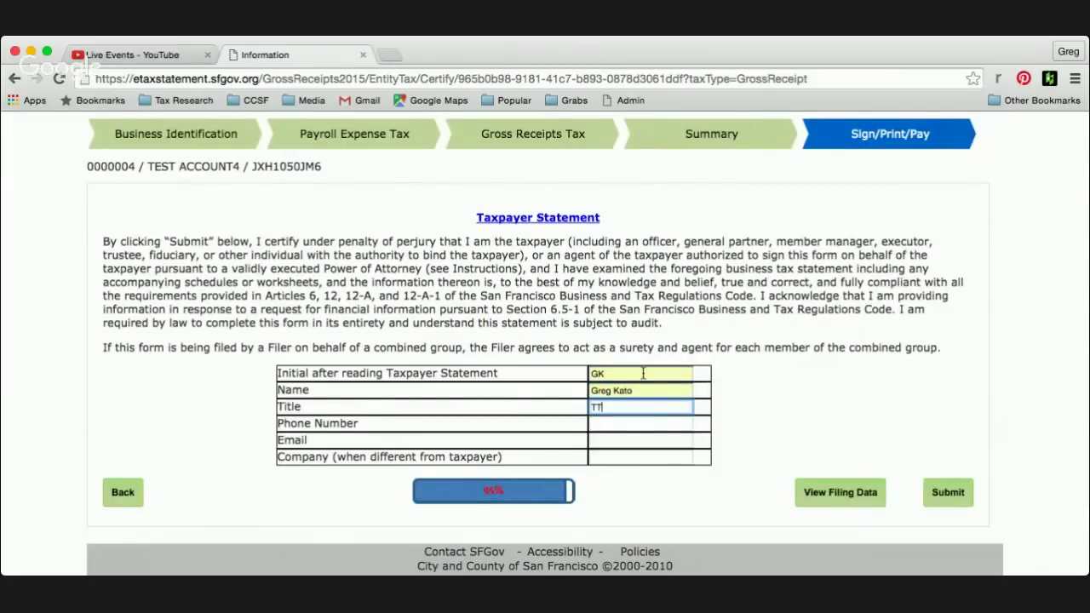
pyautogui.write('X')
# - Fill in the signer's phone number and e-mail address, then highlight the optional company label
pyautogui.press('Tab')
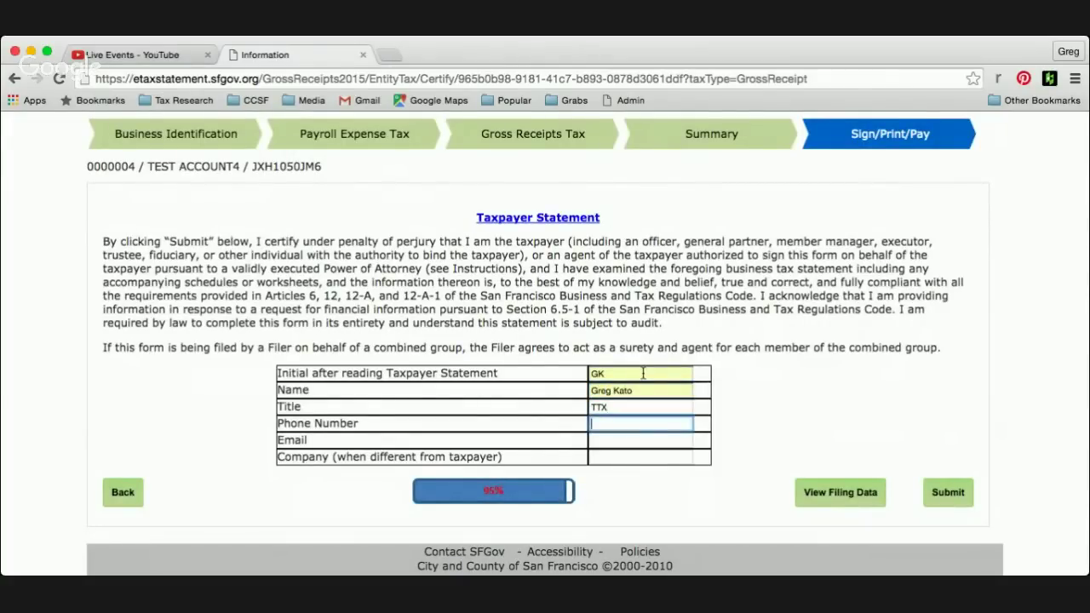
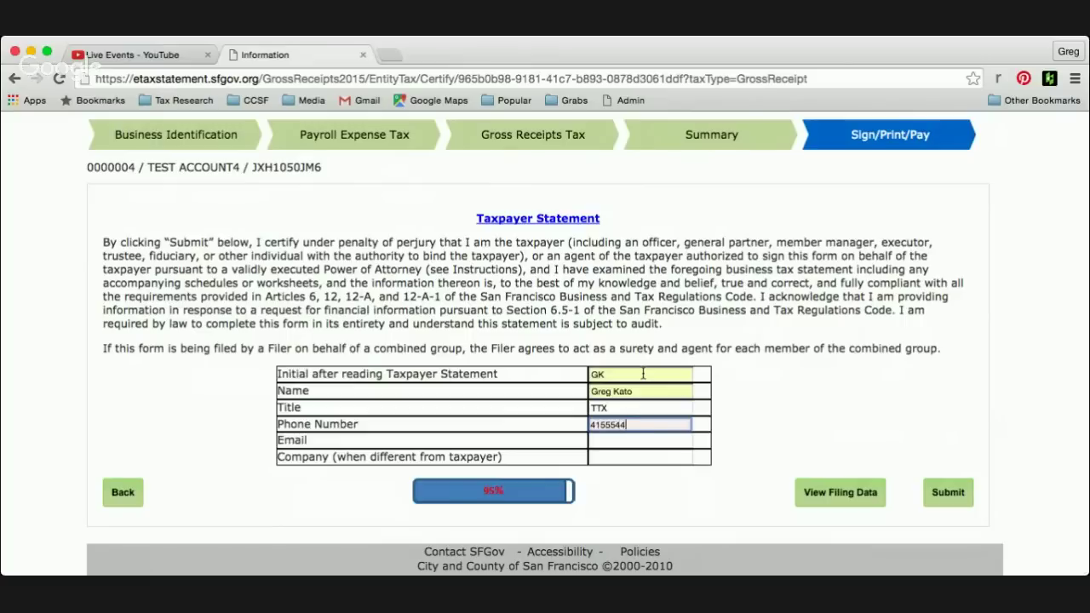
pyautogui.press('Tab')
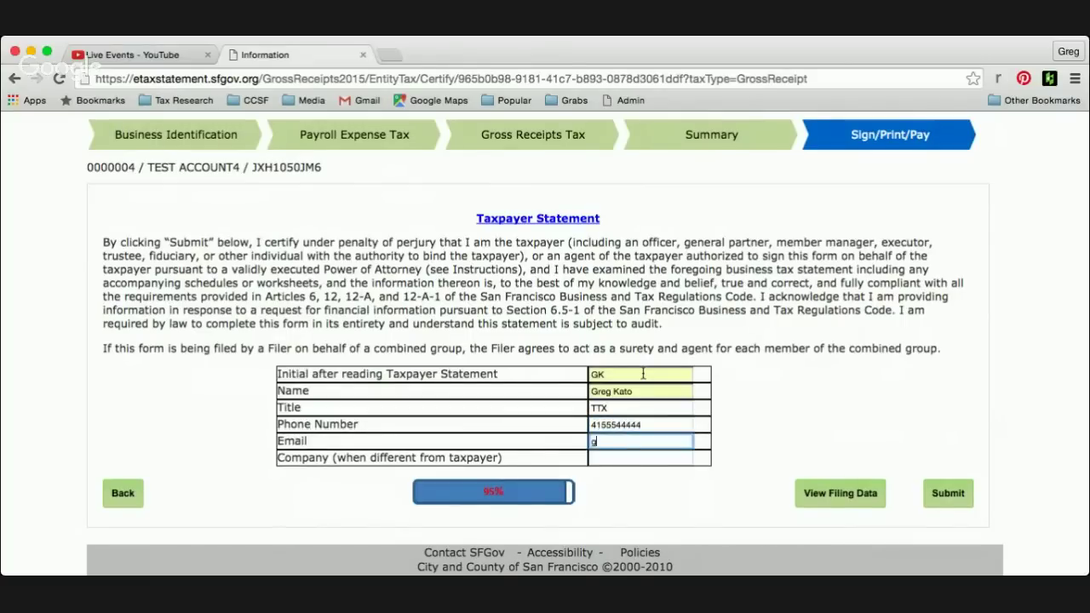
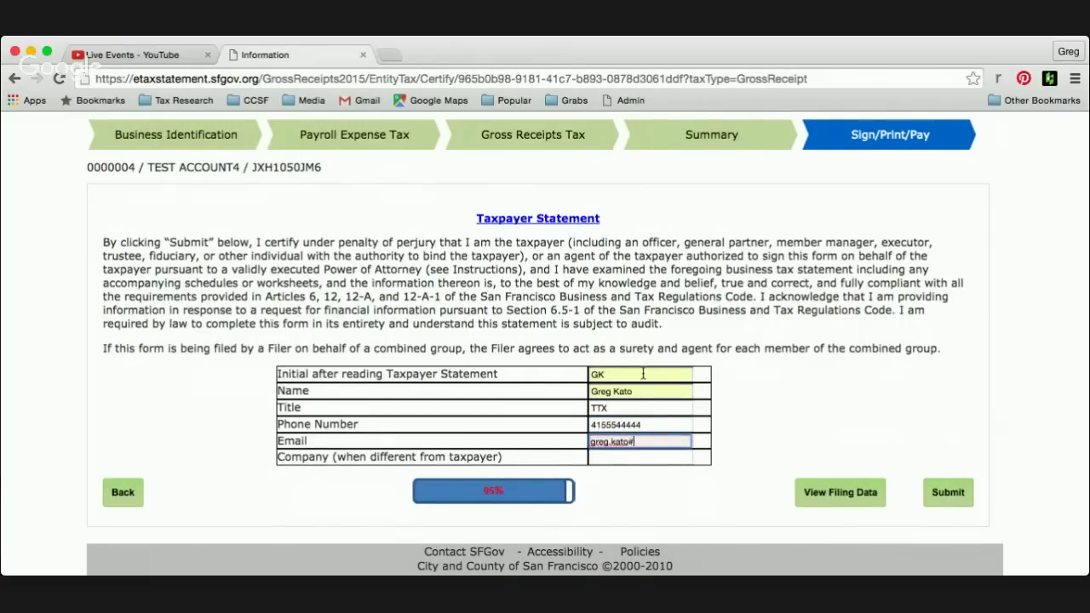
pyautogui.press('Tab')
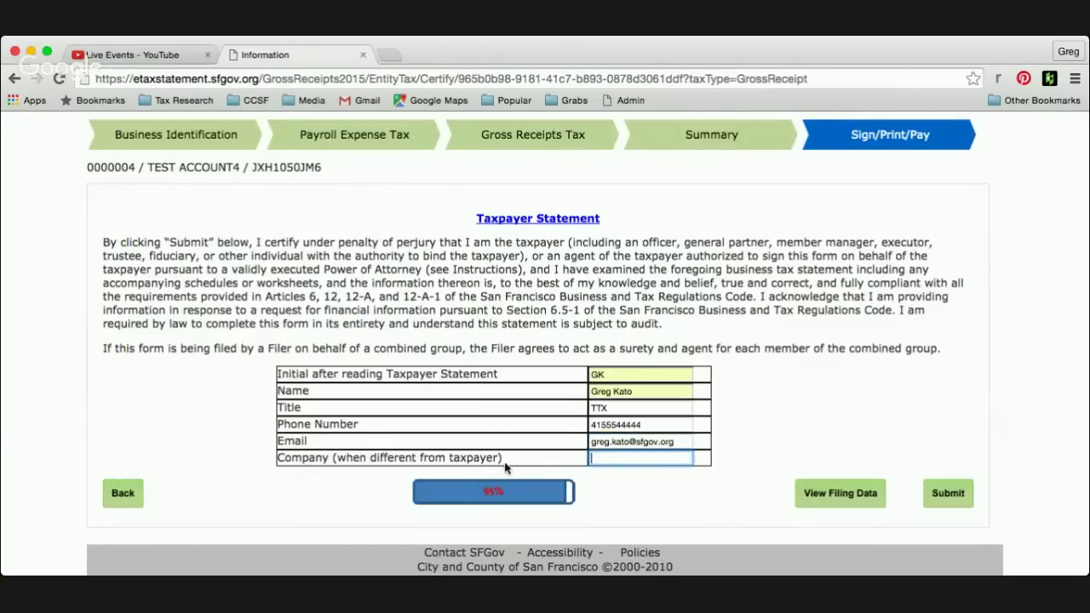
pyautogui.moveTo(502, 460); pyautogui.dragTo(304, 460)
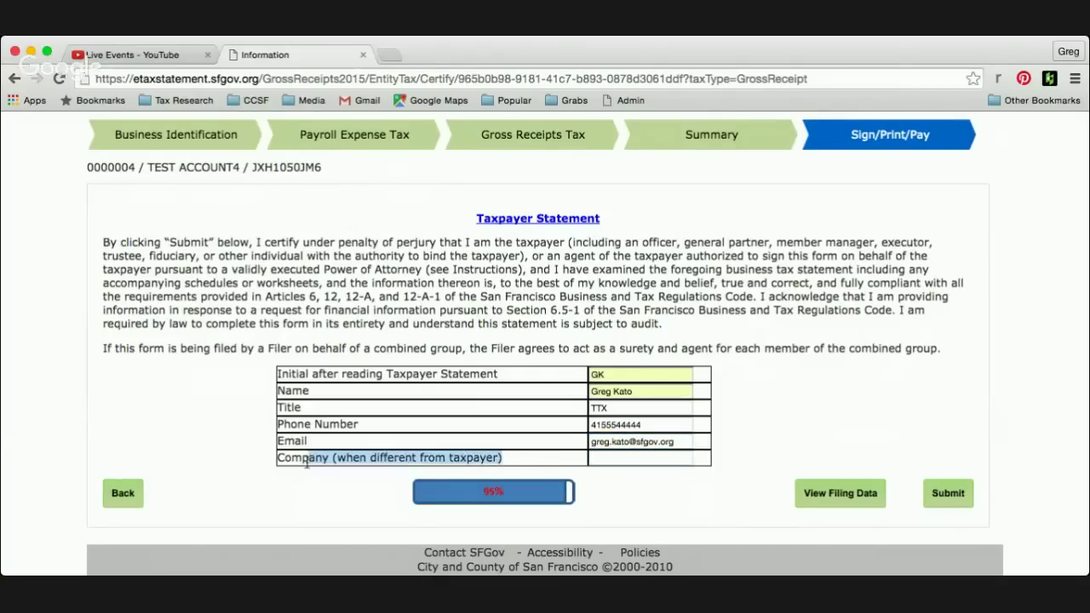
pyautogui.tripleClick(289, 465)
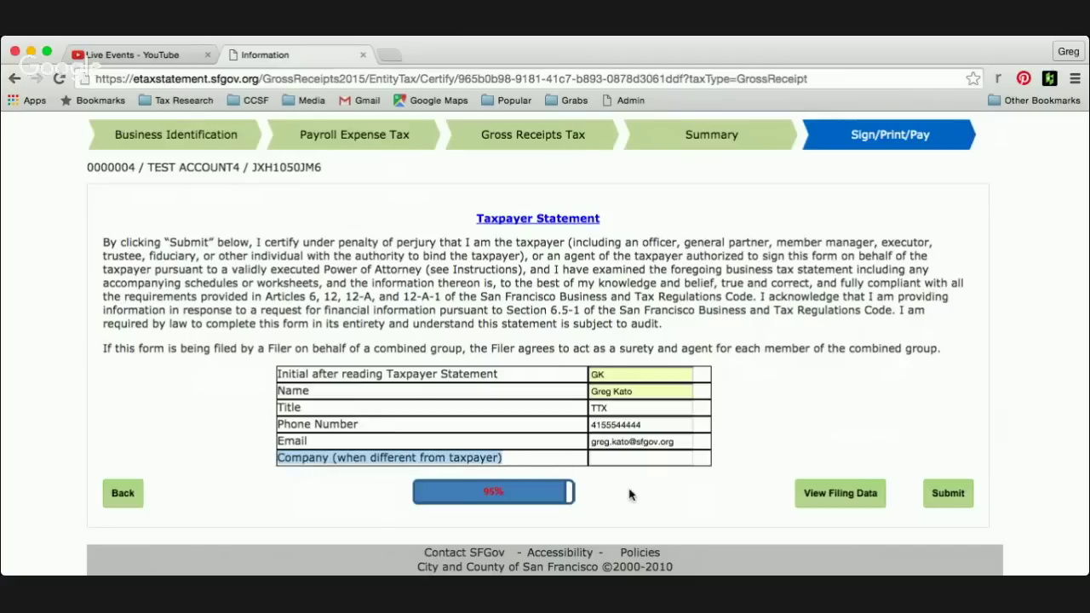
pyautogui.click(649, 497)
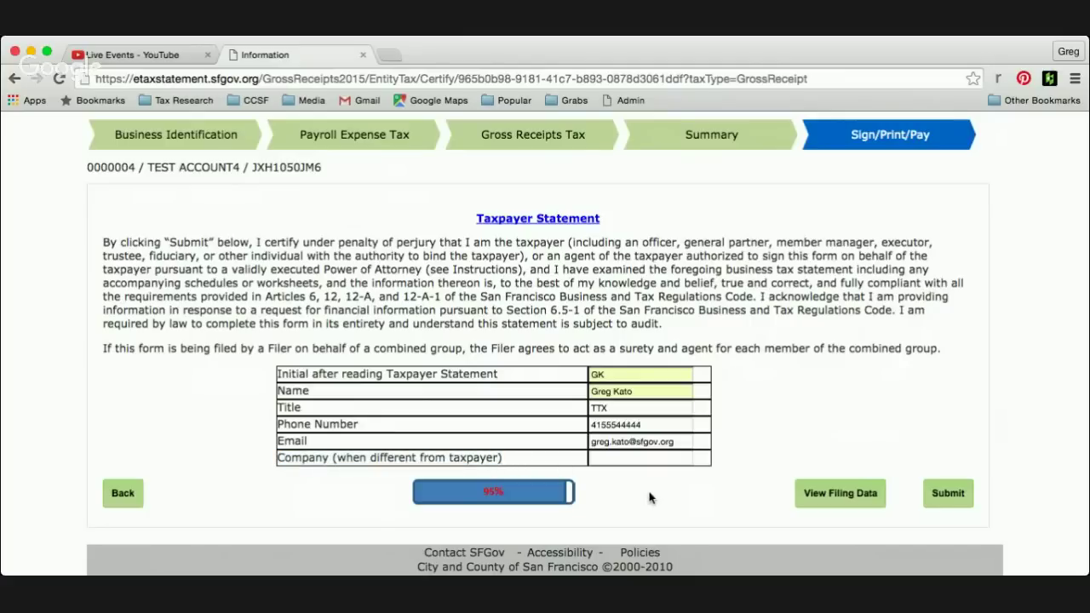
pyautogui.click(840, 494)
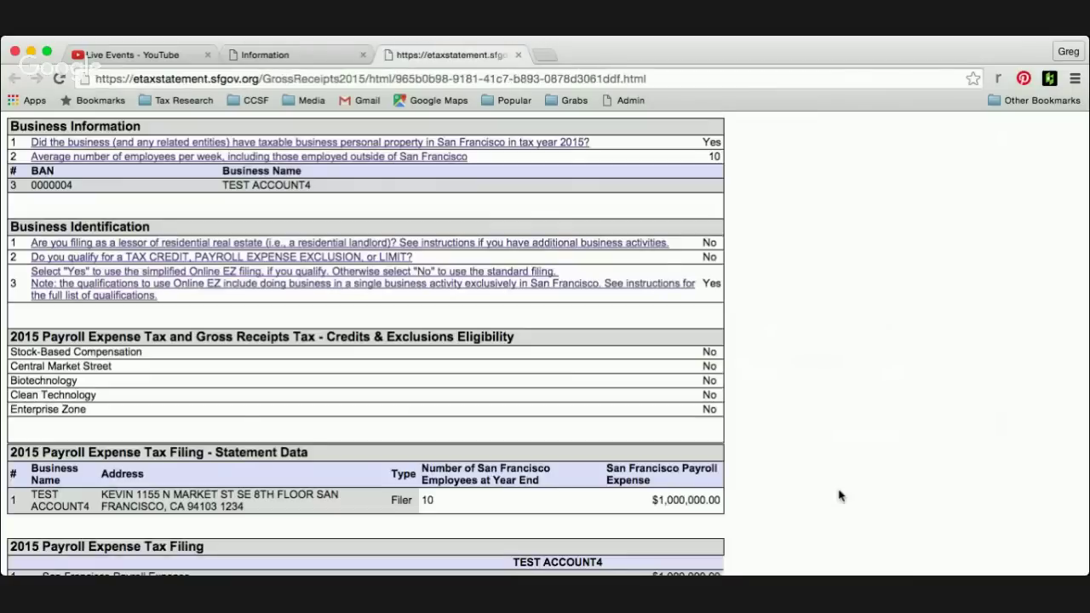
pyautogui.scroll(-1, 840, 495)
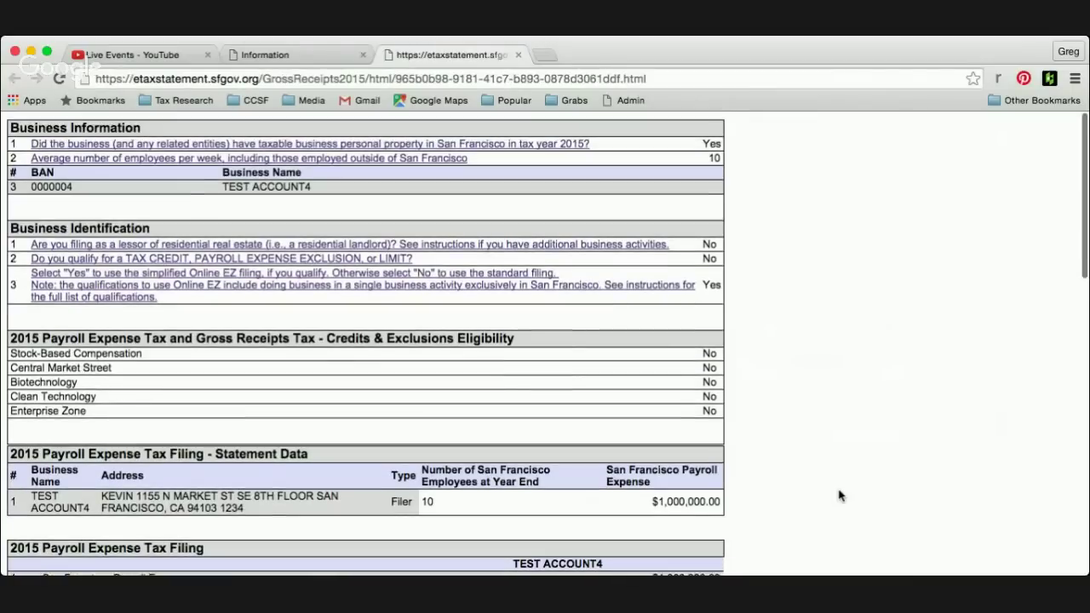
pyautogui.scroll(-10, 840, 495)
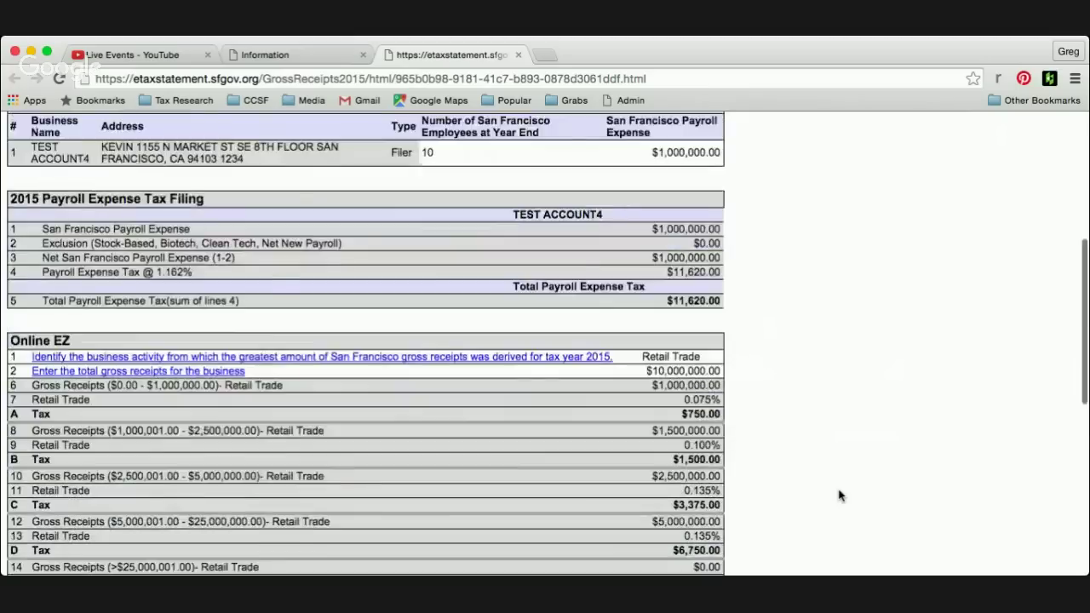
pyautogui.scroll(-5, 909, 350)
pyautogui.scroll(15, 910, 346)
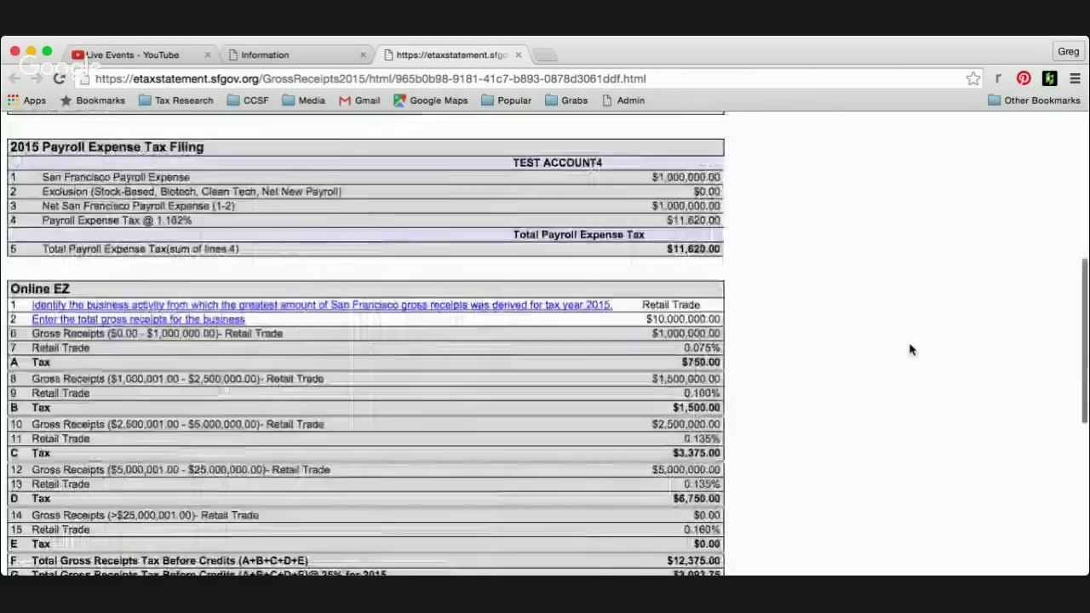
pyautogui.click(518, 54)
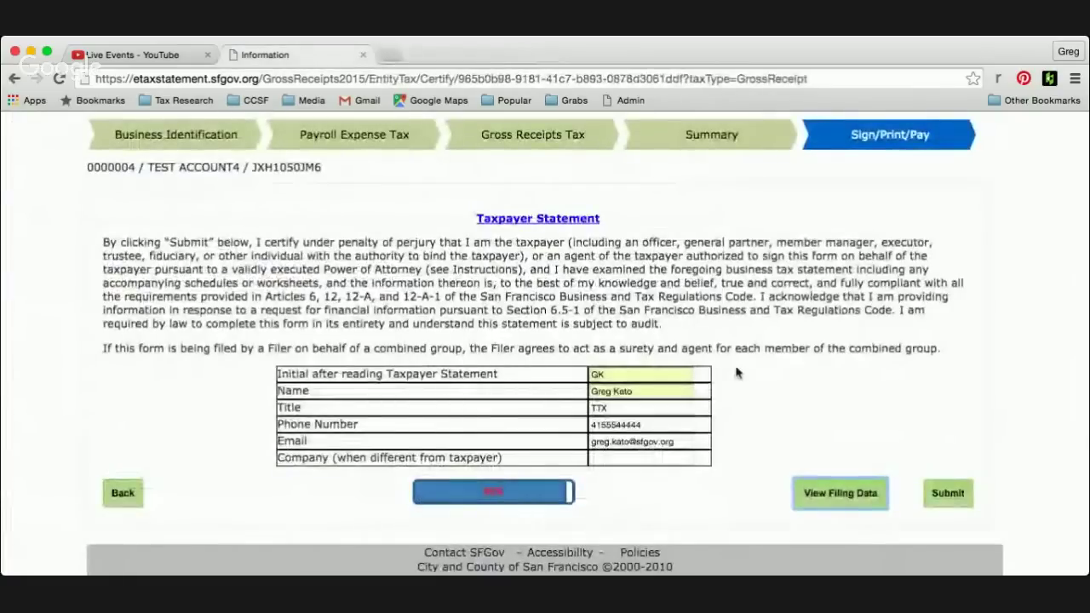
pyautogui.moveTo(694, 442); pyautogui.dragTo(563, 434)
pyautogui.click(845, 449)
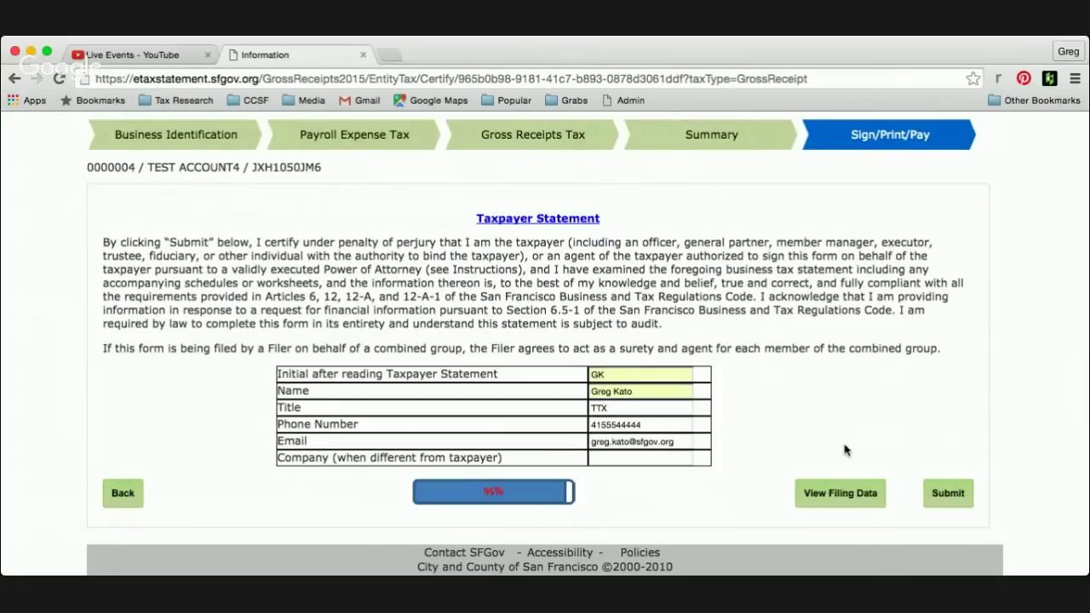
pyautogui.click(956, 489)
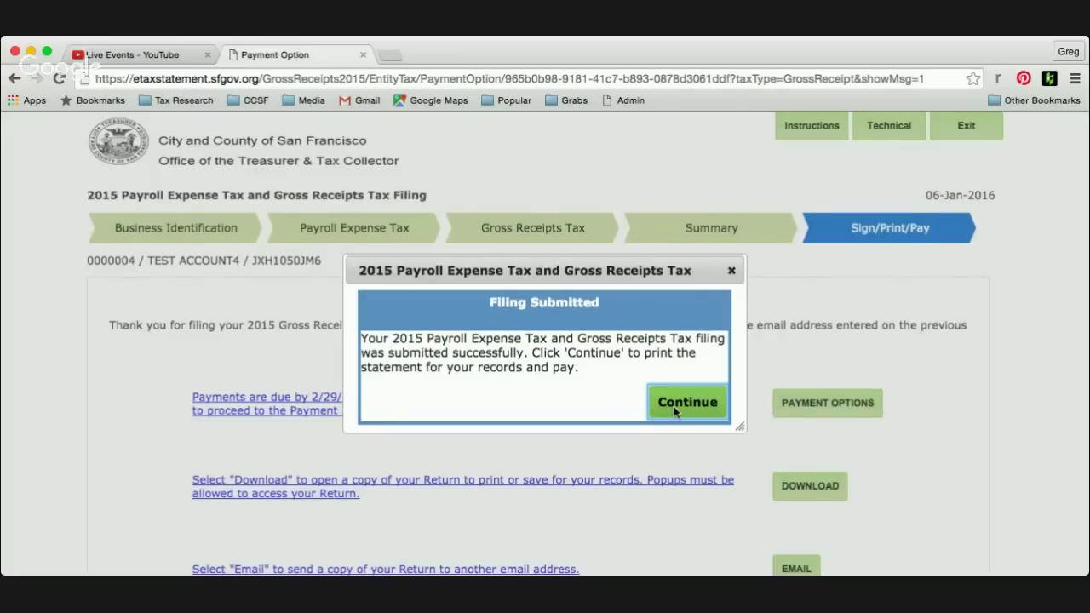
pyautogui.click(674, 407)
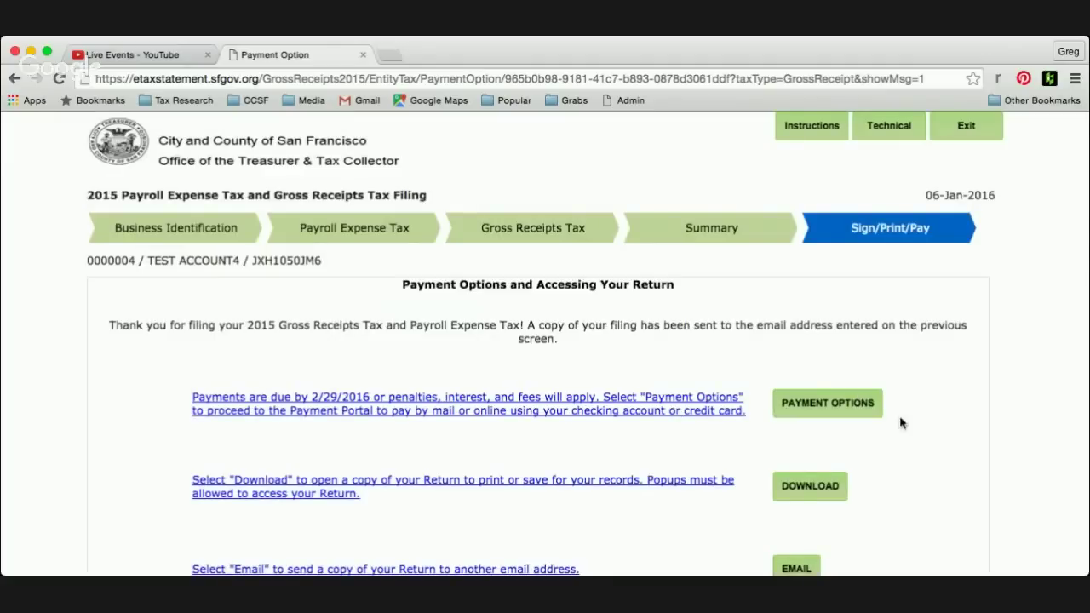
pyautogui.scroll(-1, 927, 450)
pyautogui.scroll(-5, 927, 450)
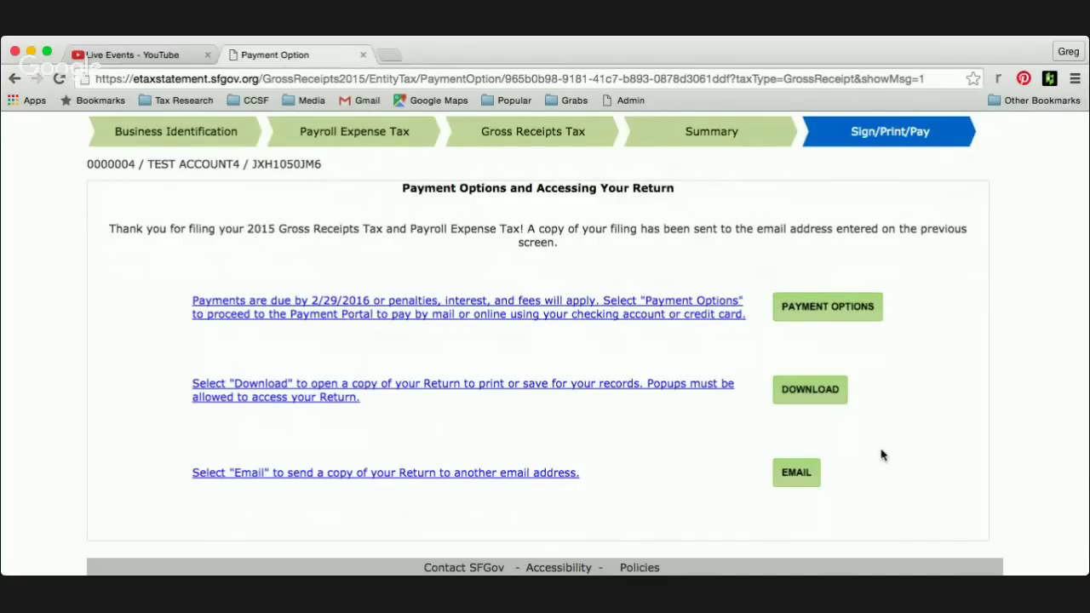
pyautogui.scroll(-1, 881, 452)
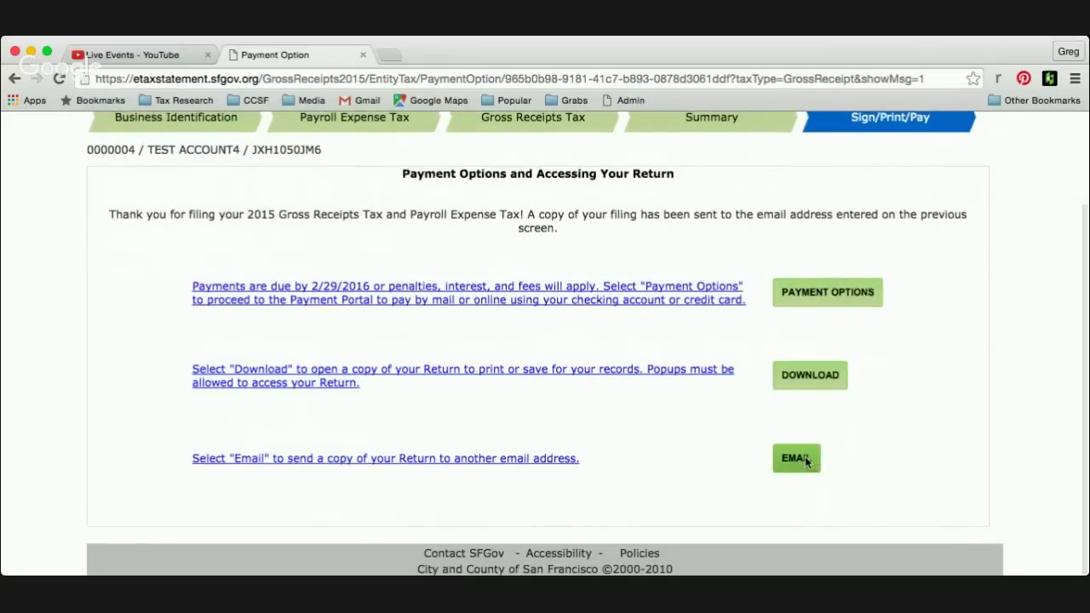
pyautogui.click(797, 460)
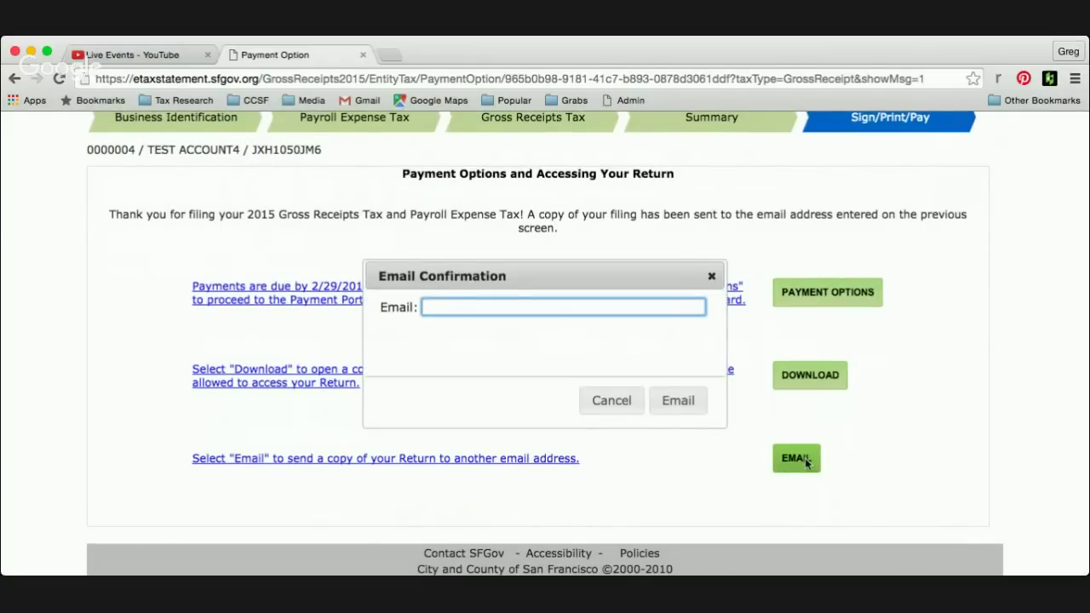
pyautogui.click(609, 412)
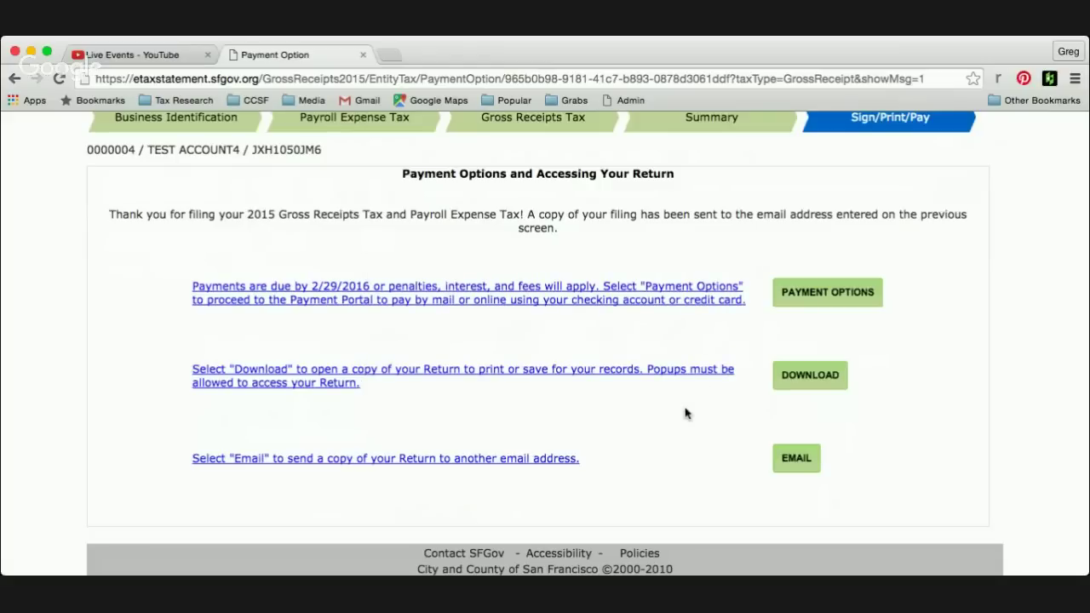
pyautogui.click(797, 377)
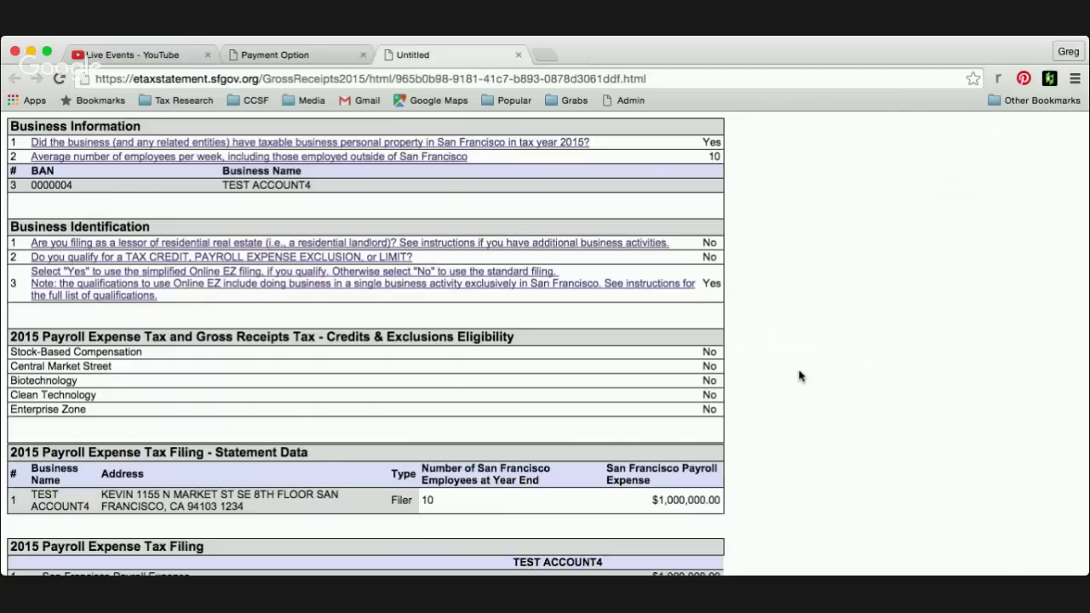
pyautogui.scroll(-4, 531, 219)
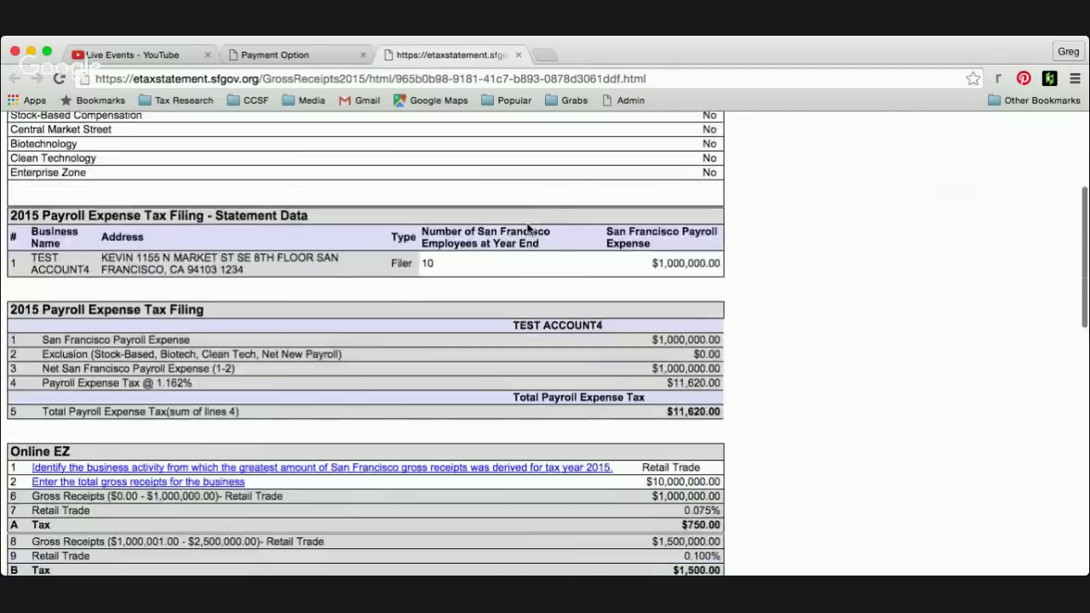
pyautogui.scroll(5, 531, 219)
pyautogui.click(519, 54)
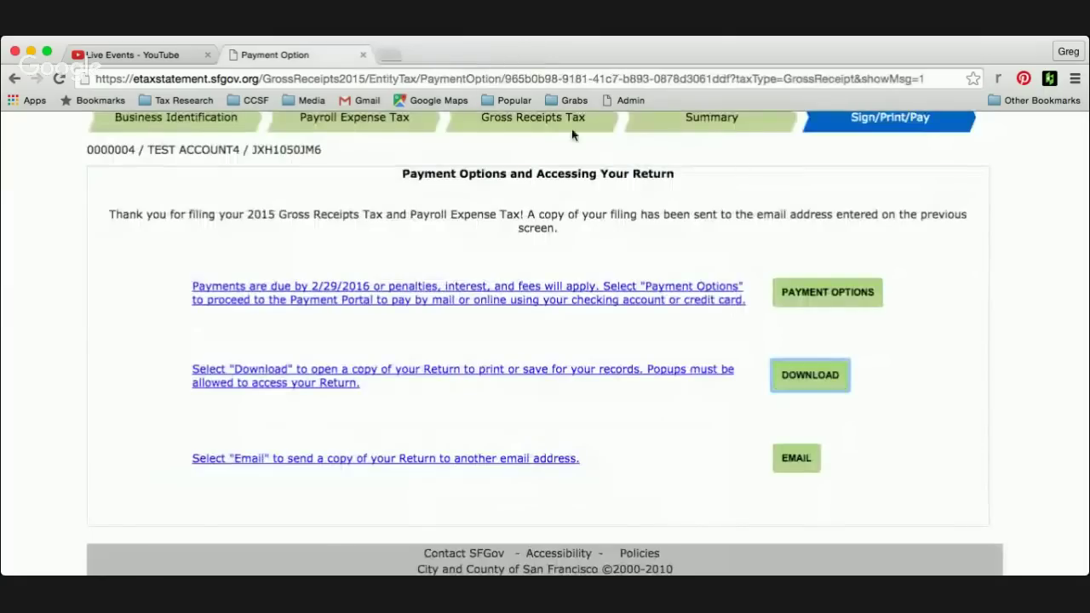
# - Go to the payment portal and check the 2015/04 Payroll Expense and Gross Receipts bills
pyautogui.click(826, 303)
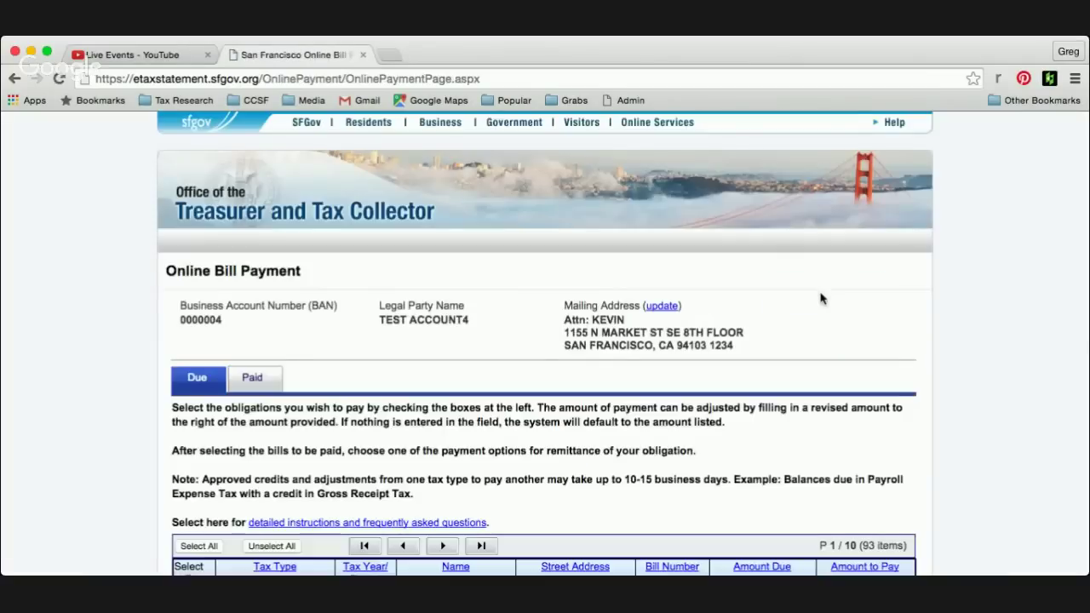
pyautogui.scroll(-5, 822, 298)
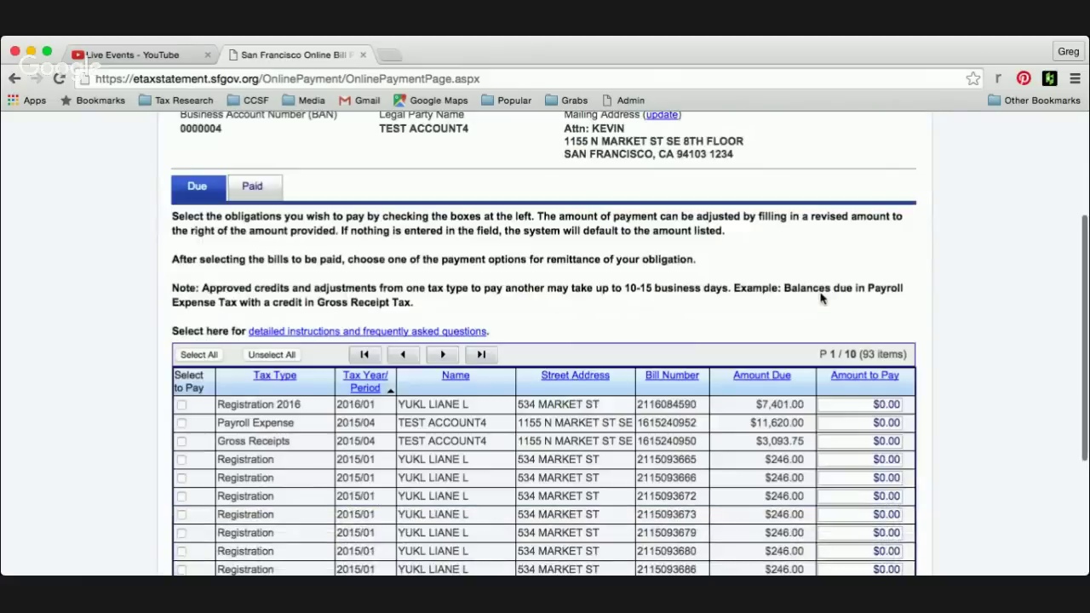
pyautogui.scroll(-2, 822, 299)
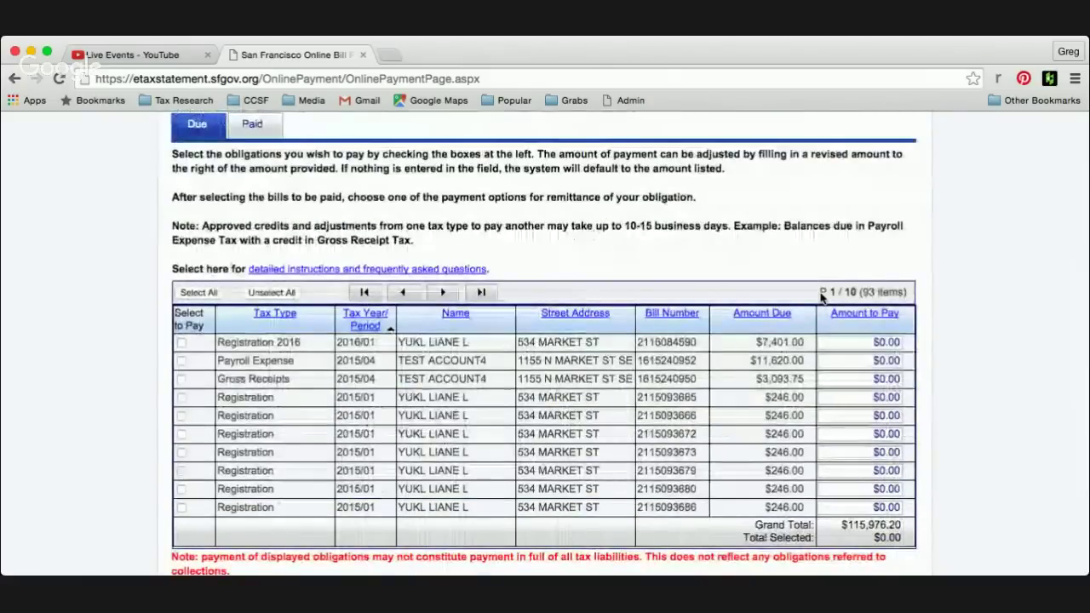
pyautogui.scroll(1, 822, 298)
pyautogui.scroll(-4, 822, 298)
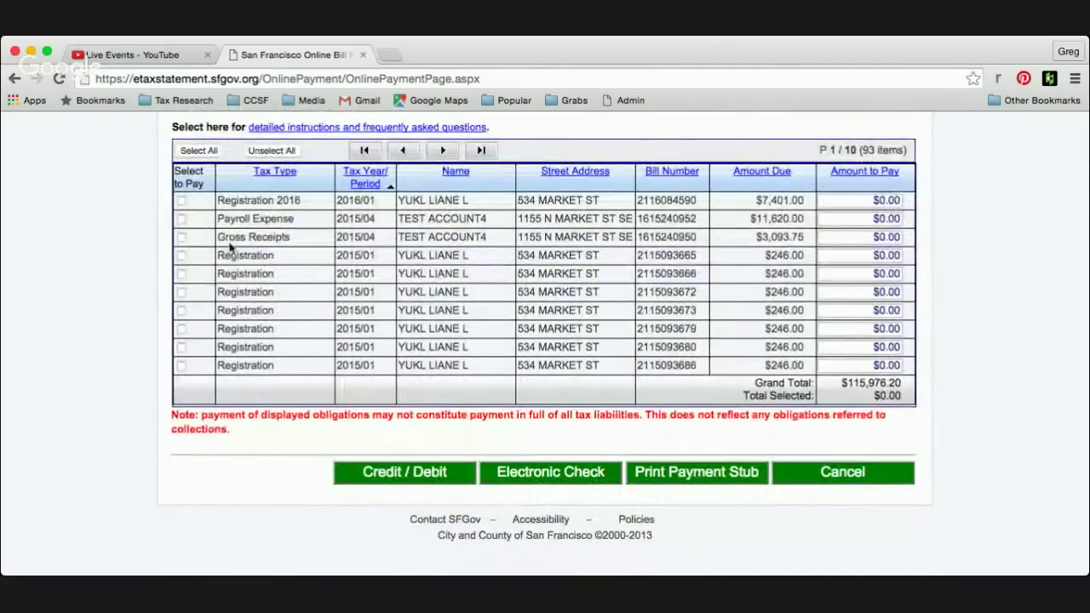
pyautogui.click(182, 220)
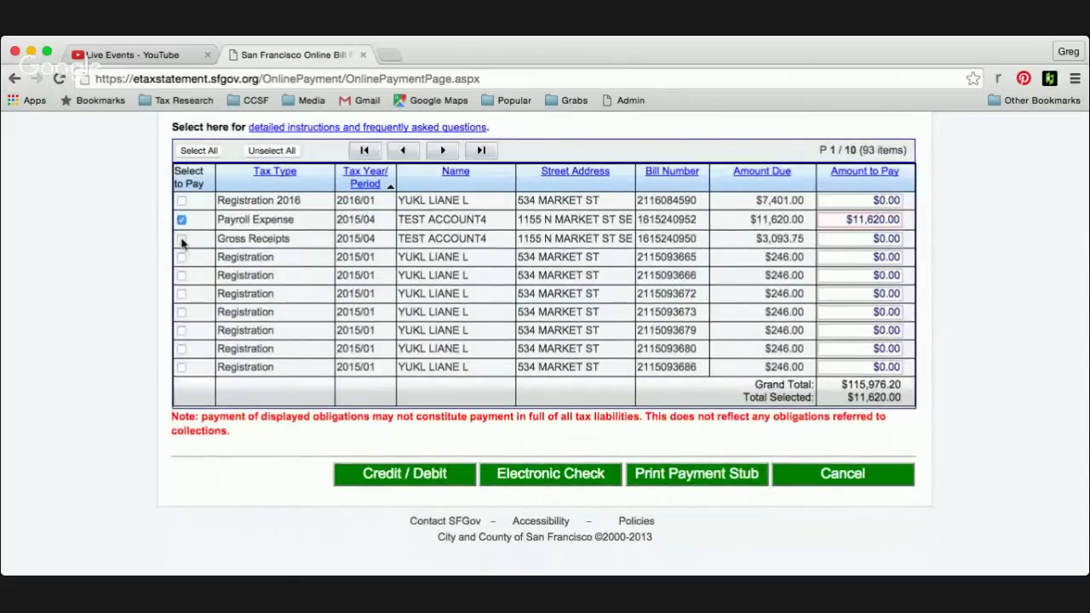
pyautogui.click(182, 239)
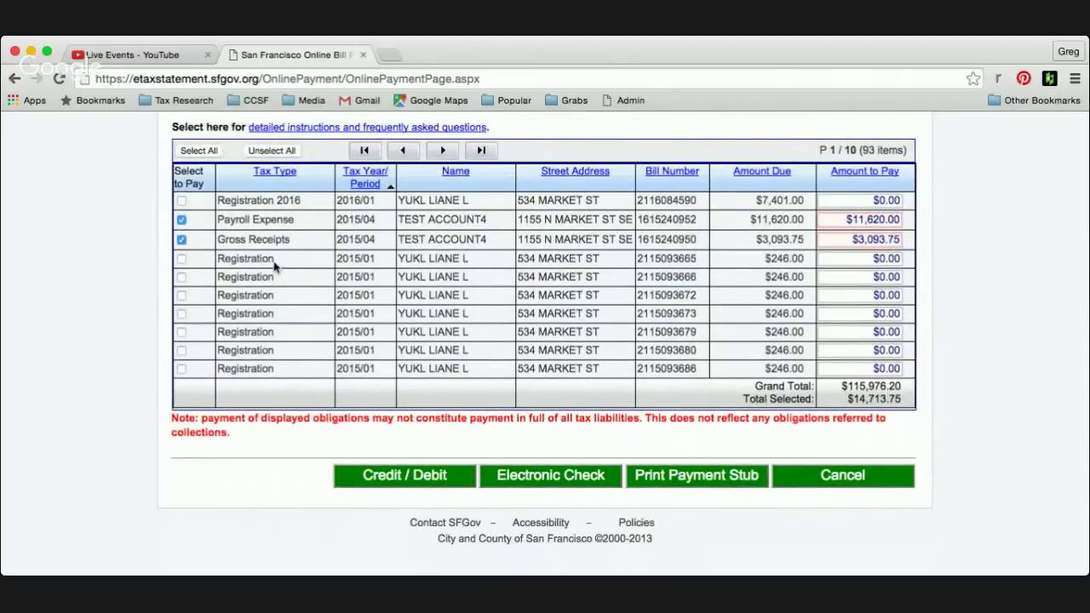
# - Select the Payroll Expense payment amount and review the $14,713.75 total
pyautogui.scroll(2, 334, 294)
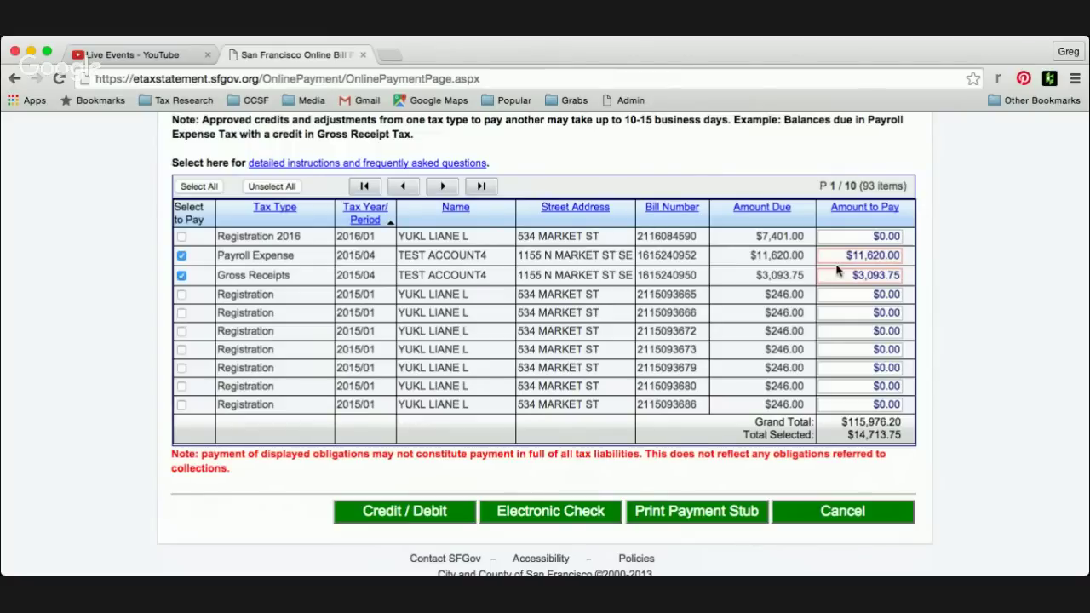
pyautogui.scroll(1, 803, 255)
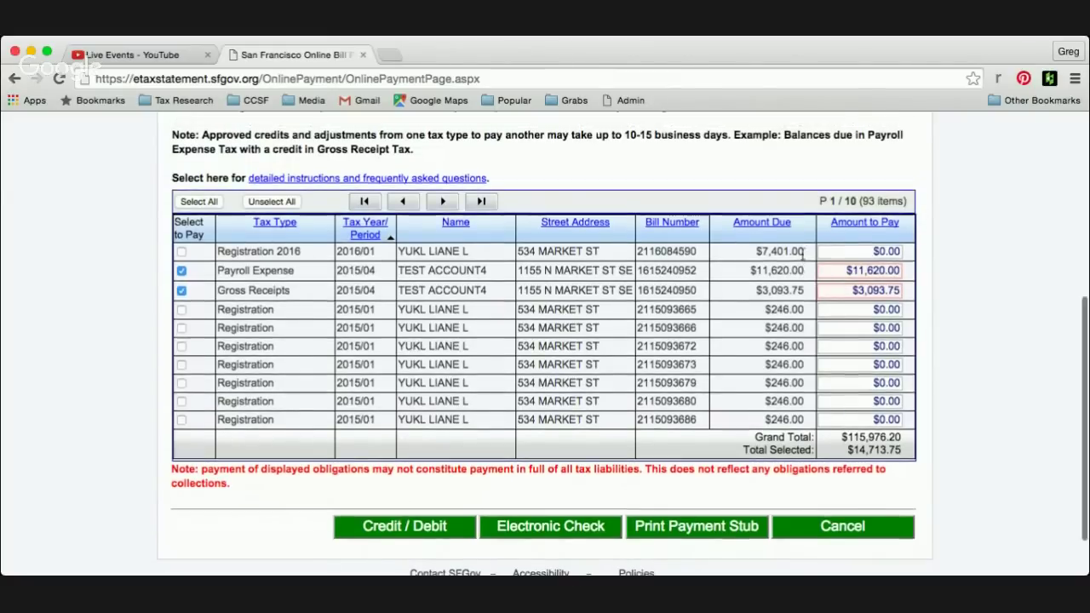
pyautogui.click(853, 270)
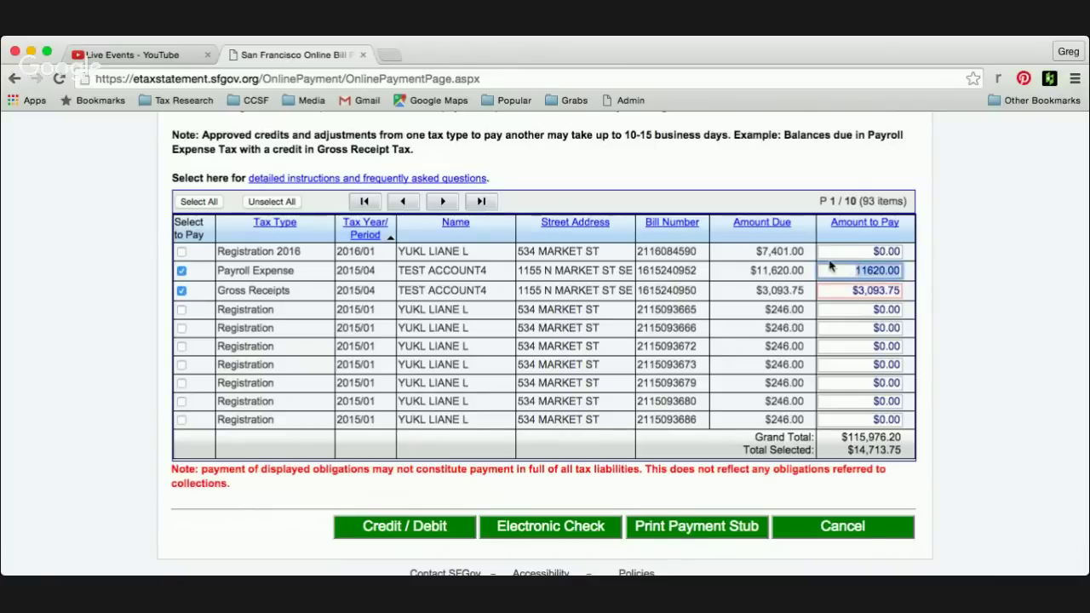
pyautogui.scroll(2, 762, 310)
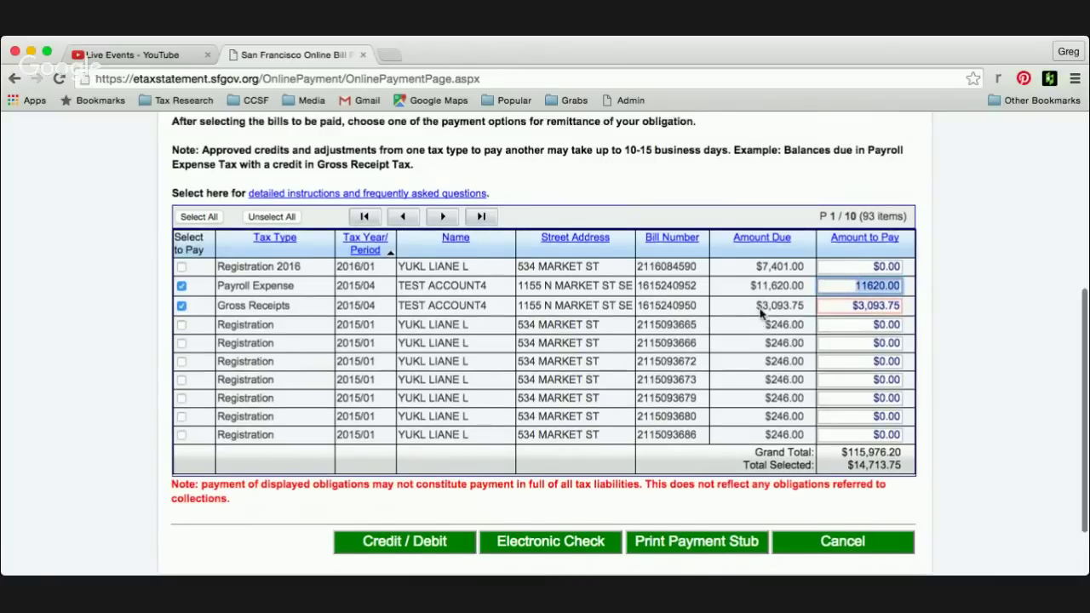
pyautogui.scroll(2, 759, 309)
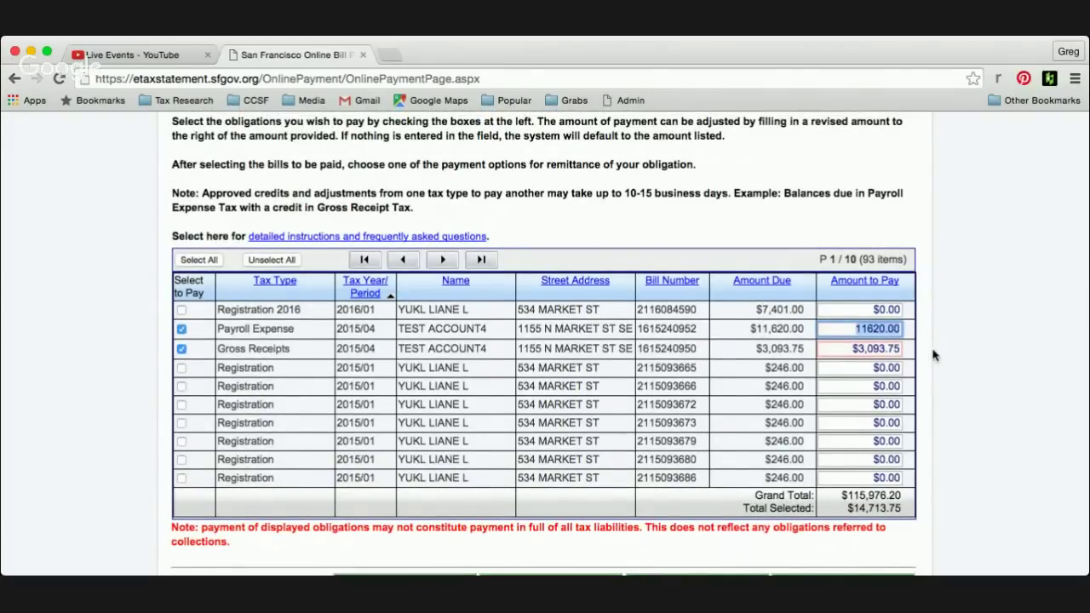
pyautogui.scroll(-5, 934, 354)
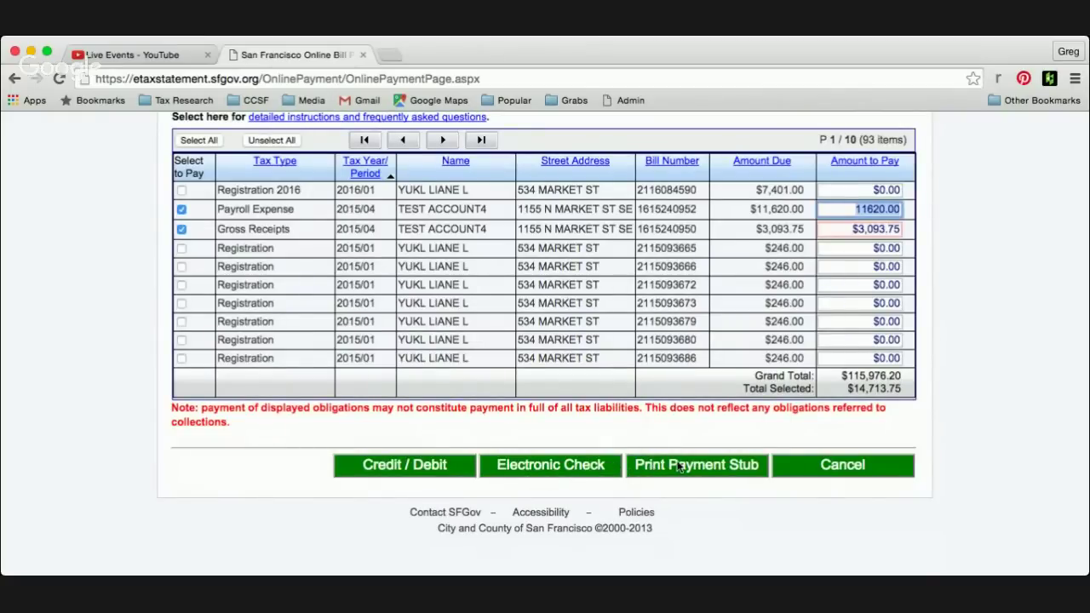
# - Generate the payment stub PDF for the selected bills and scroll through it
pyautogui.click(714, 468)
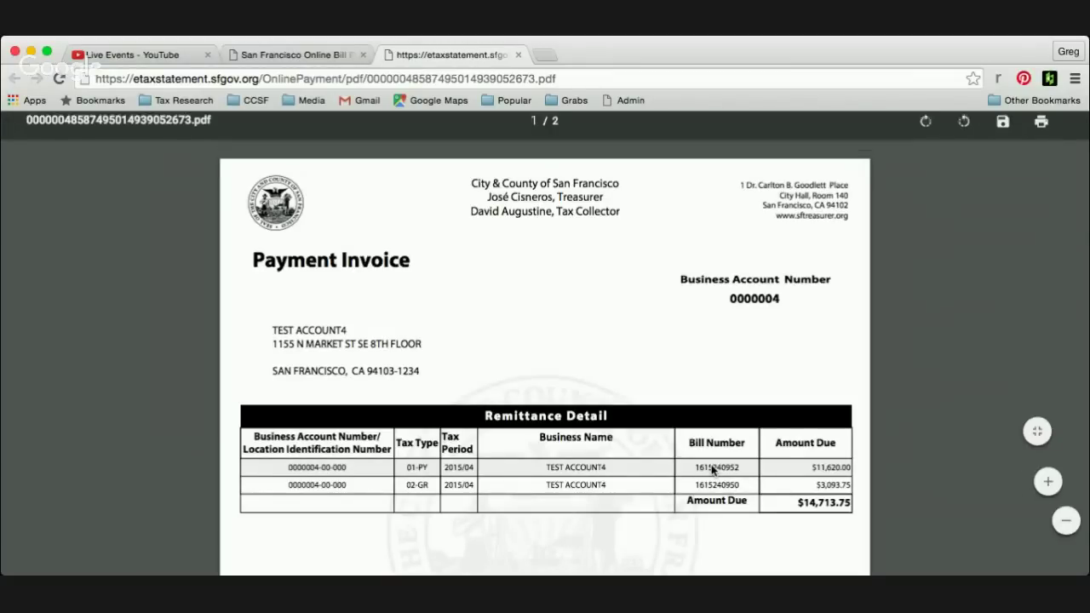
pyautogui.scroll(-3, 714, 468)
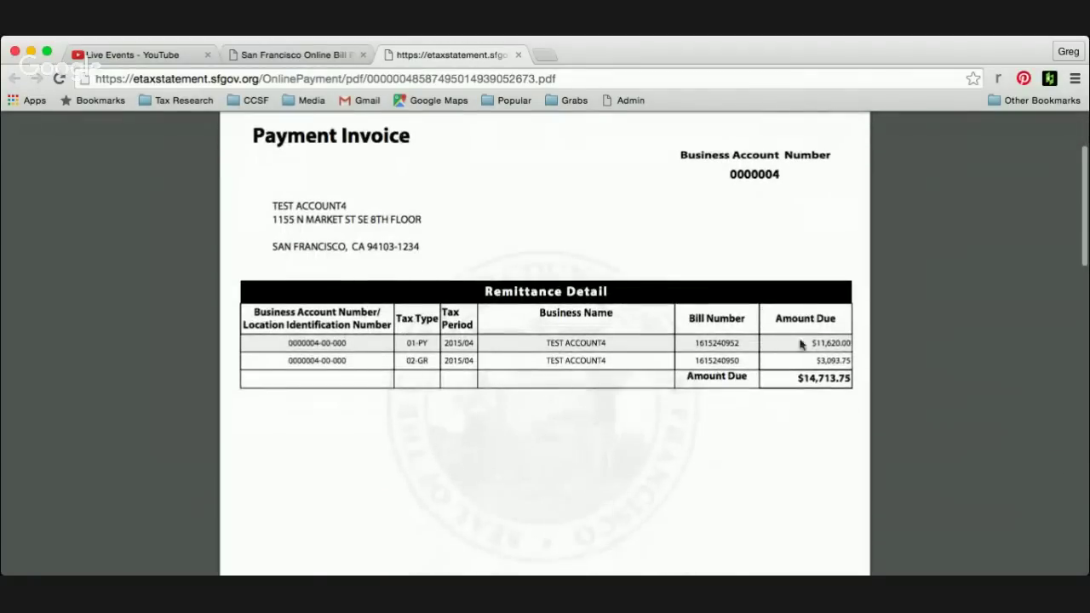
pyautogui.scroll(-7, 736, 412)
pyautogui.scroll(-2, 737, 412)
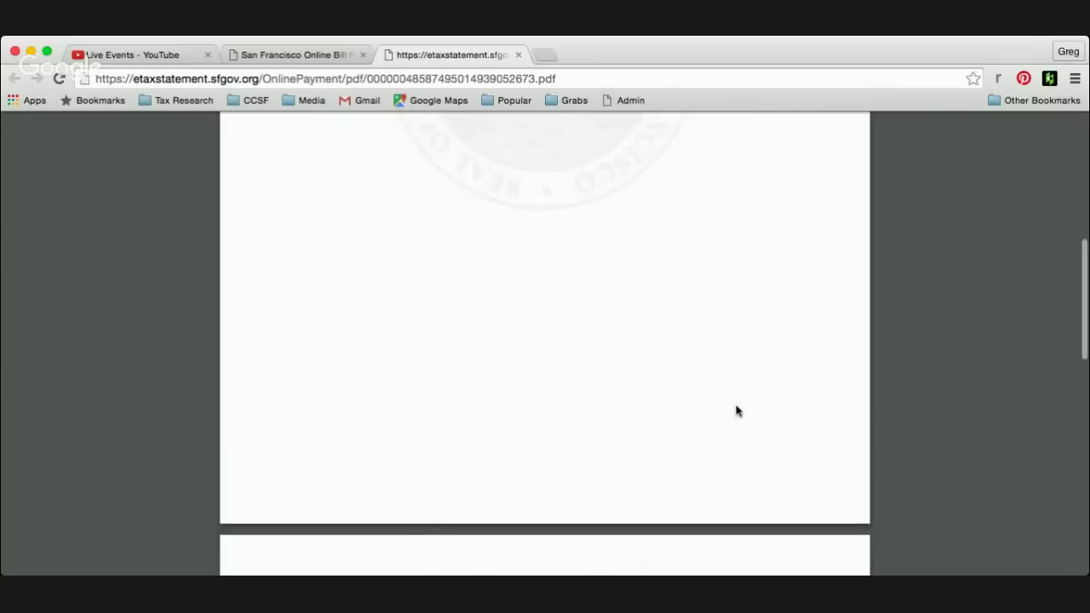
pyautogui.scroll(6, 736, 411)
pyautogui.scroll(1, 738, 412)
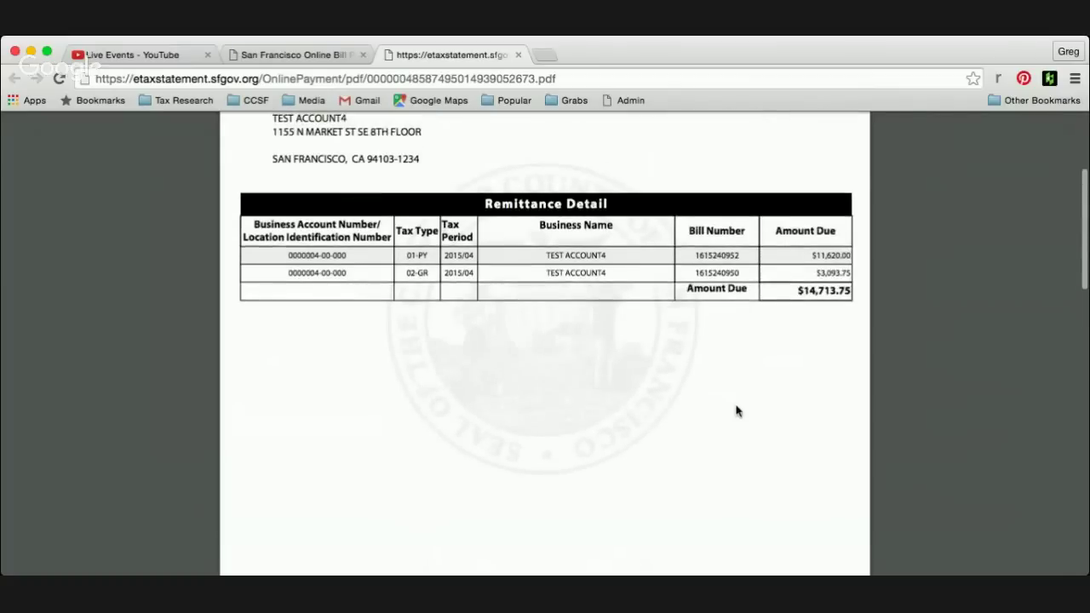
pyautogui.scroll(-10, 736, 412)
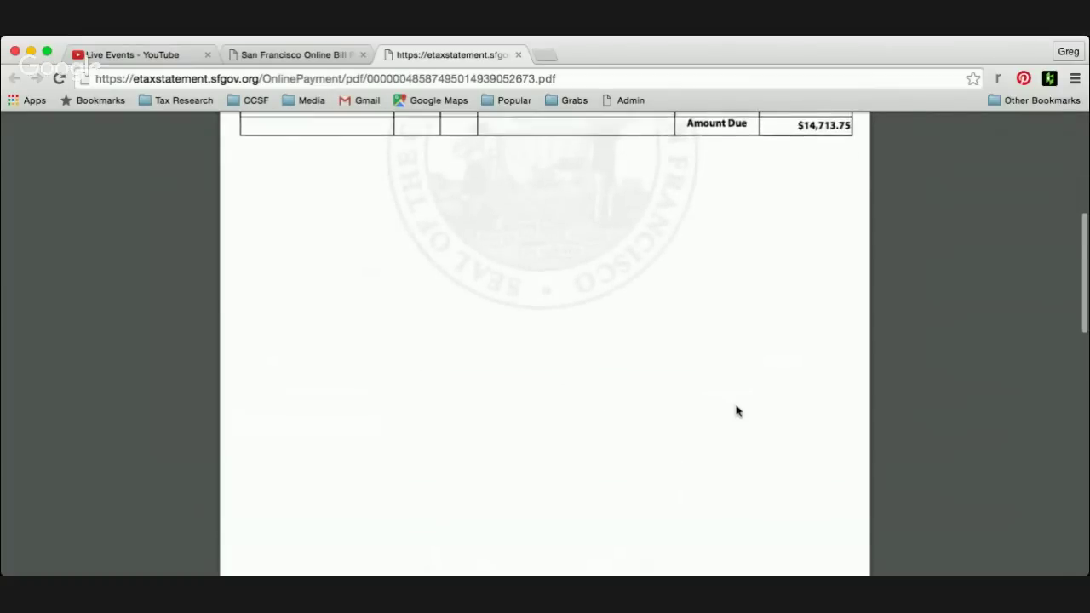
pyautogui.scroll(-5, 737, 411)
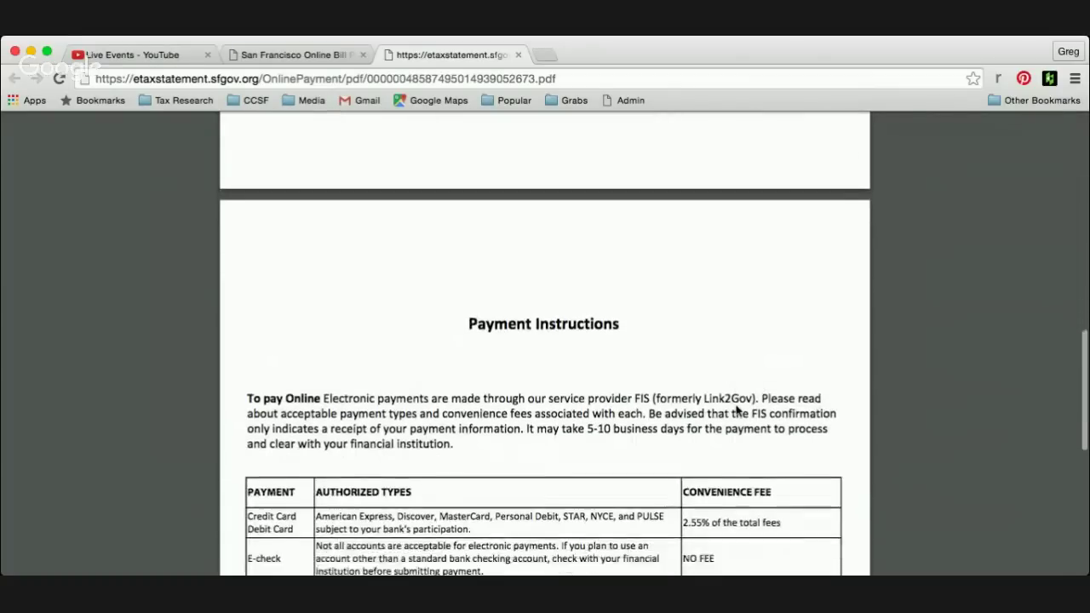
pyautogui.scroll(-7, 737, 412)
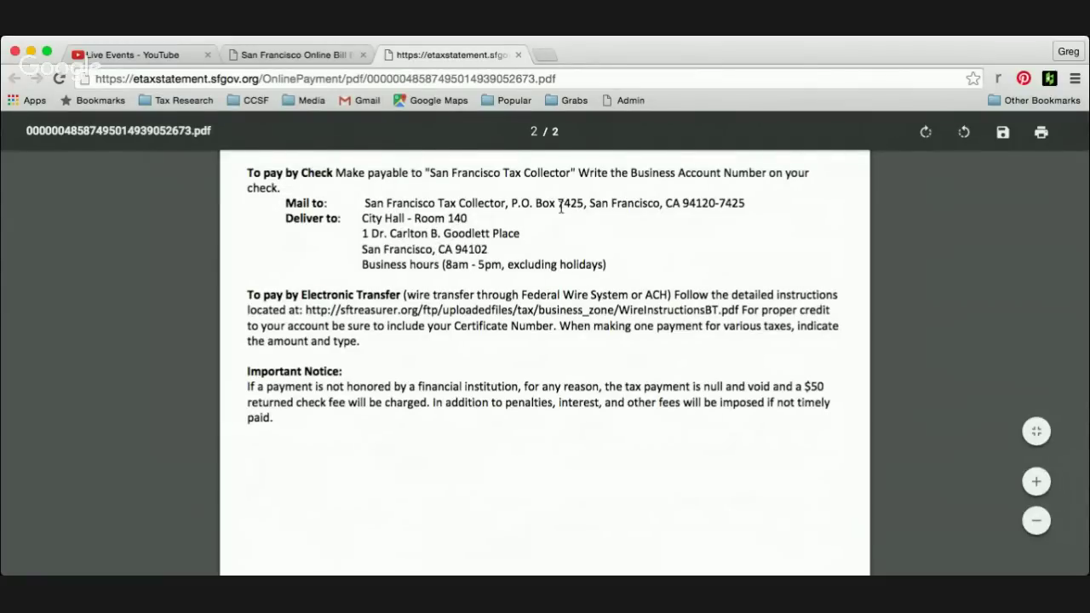
# - Highlight the P.O. Box mailing address and the City Hall delivery address and hours
pyautogui.moveTo(559, 205); pyautogui.dragTo(669, 204)
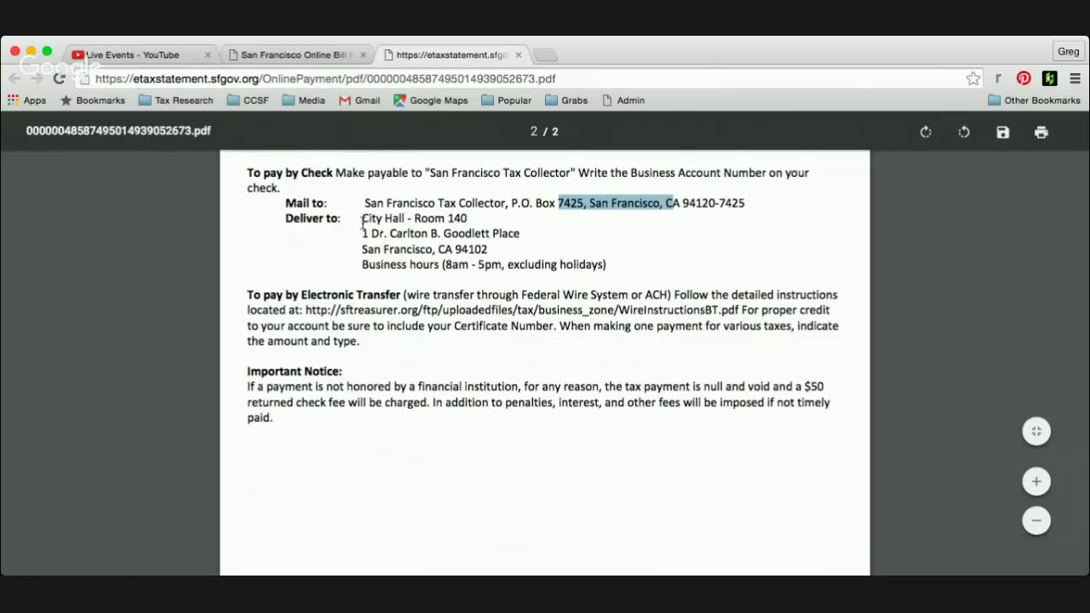
pyautogui.moveTo(362, 219); pyautogui.dragTo(464, 260)
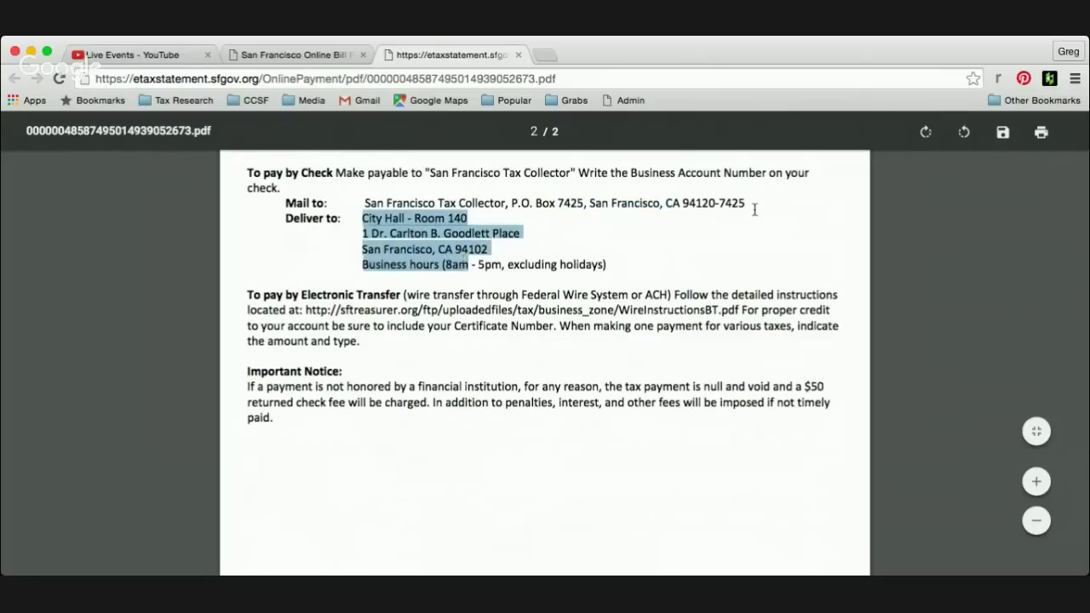
pyautogui.scroll(1, 766, 265)
pyautogui.scroll(5, 766, 265)
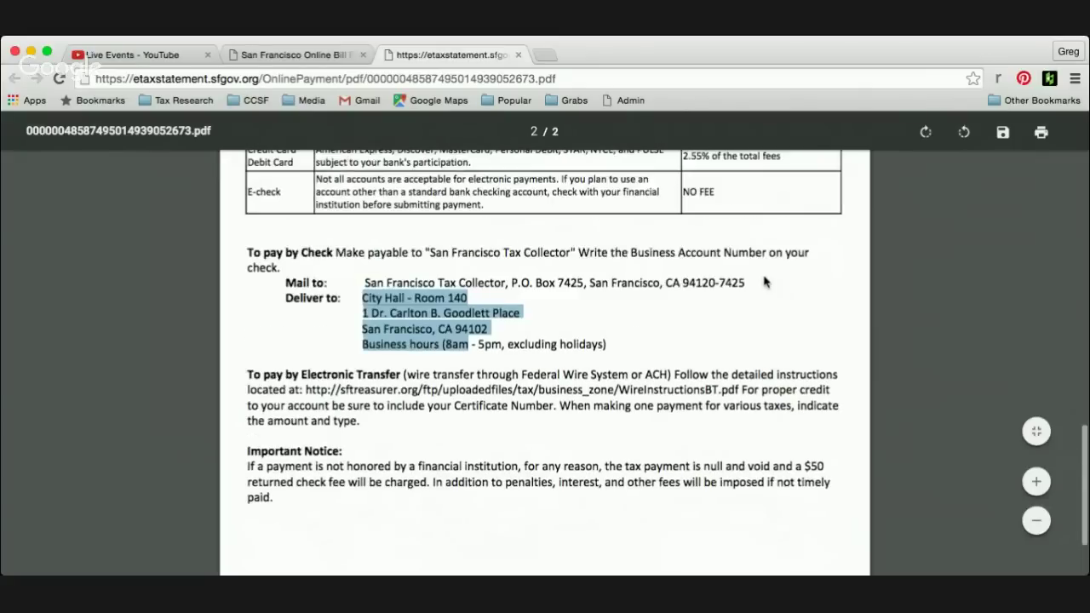
pyautogui.scroll(12, 762, 285)
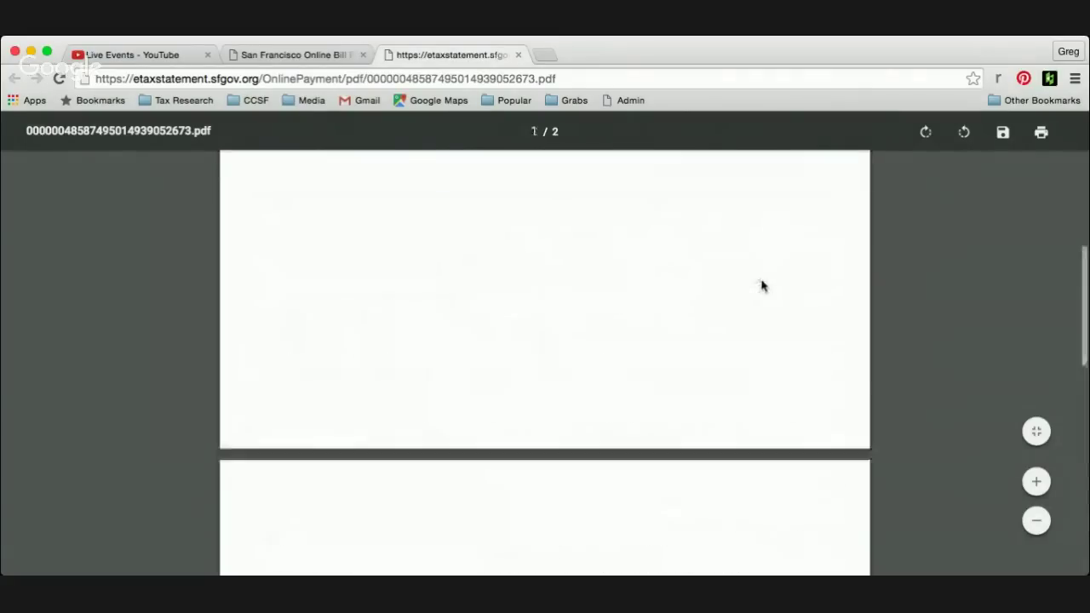